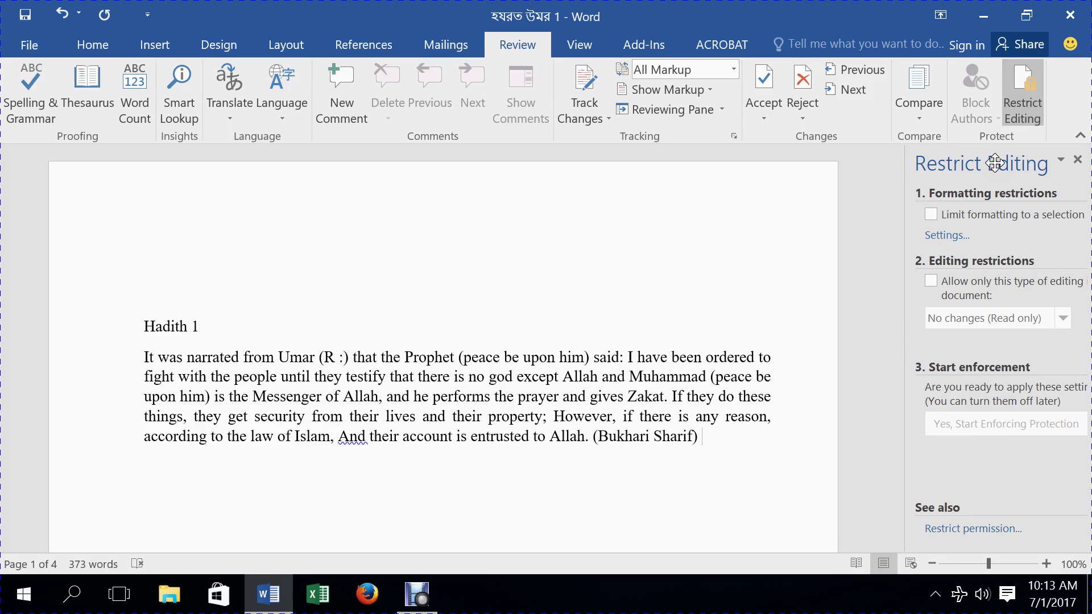
- Place the insertion point after 'god', between 'until' and 'they', and after 'that'
left_click(513, 377)
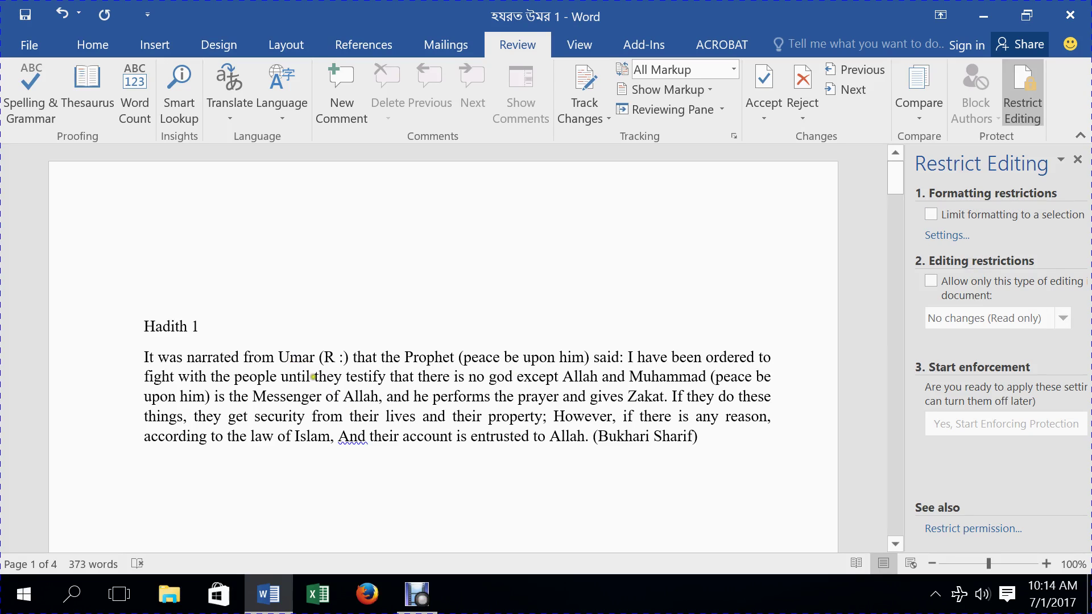
left_click(314, 377)
left_click(418, 373)
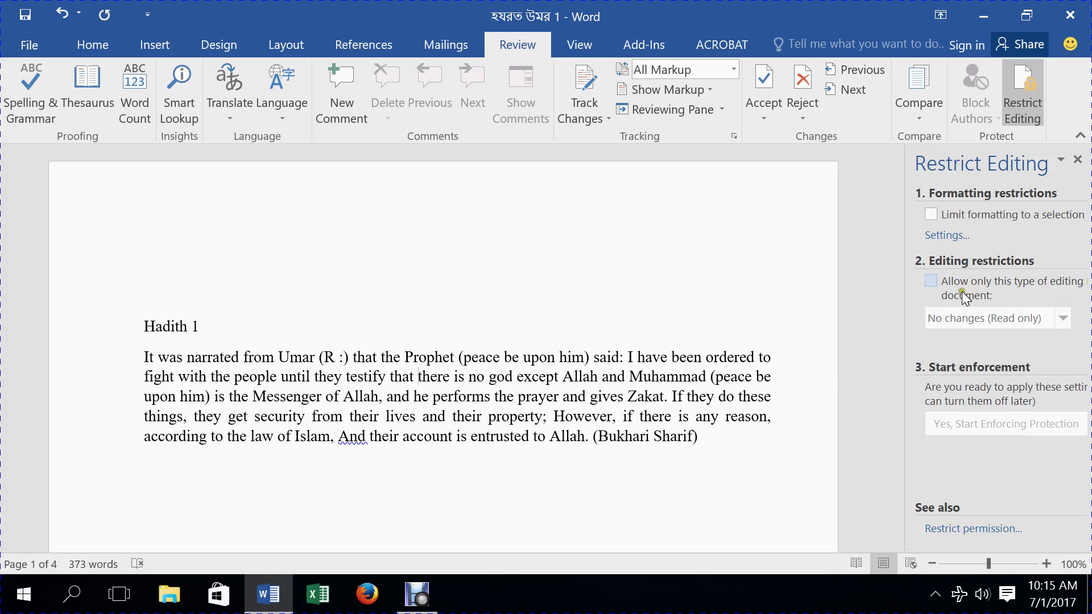
- Turn on 'Allow only this type of editing' and keep No changes (Read only)
left_click(931, 281)
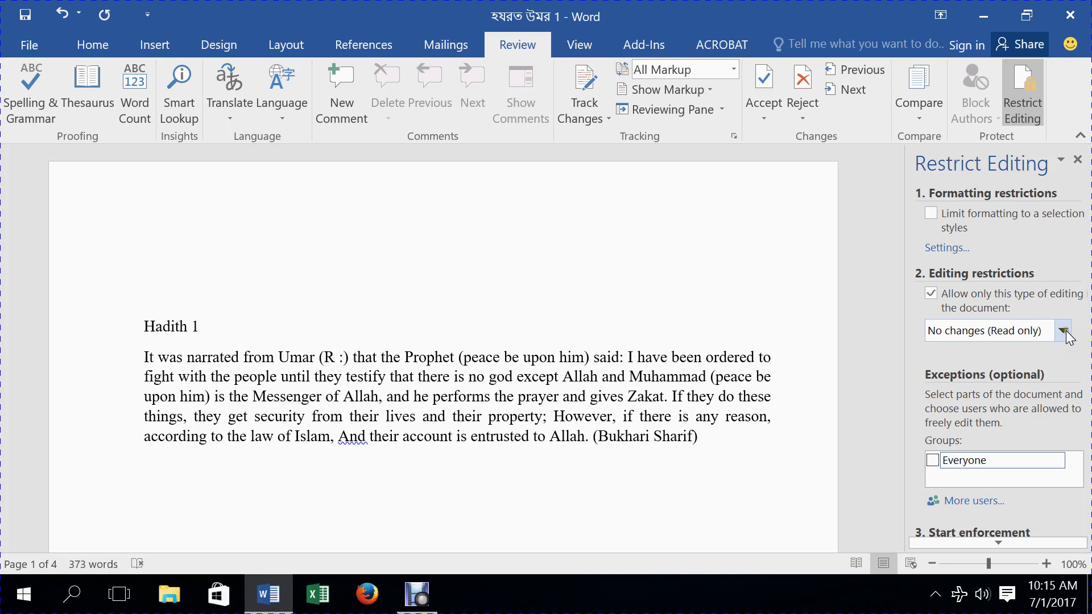
left_click(1064, 334)
left_click(1065, 333)
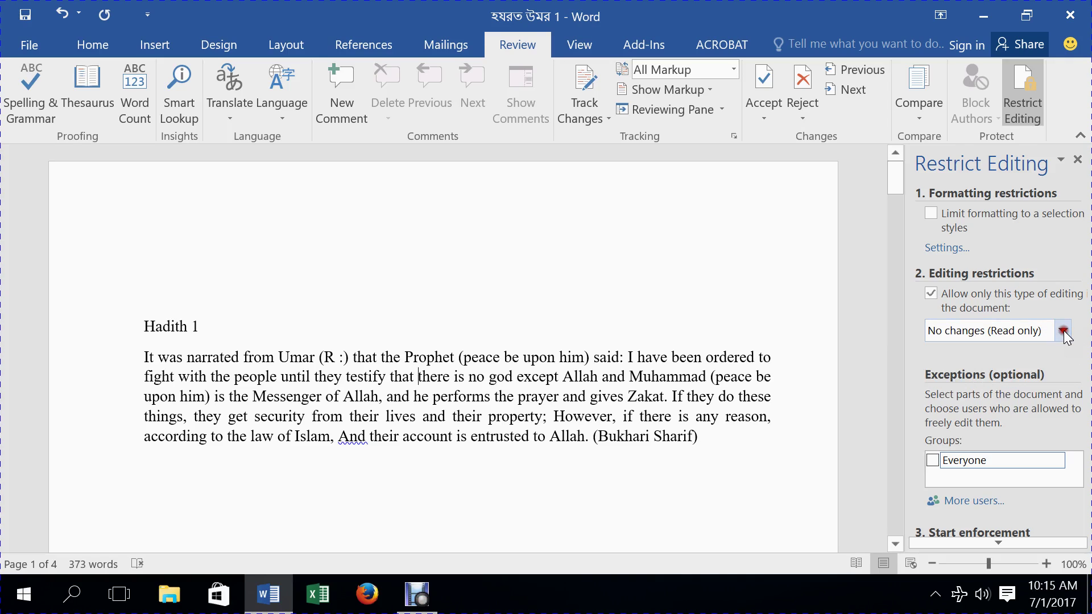
left_click(1064, 333)
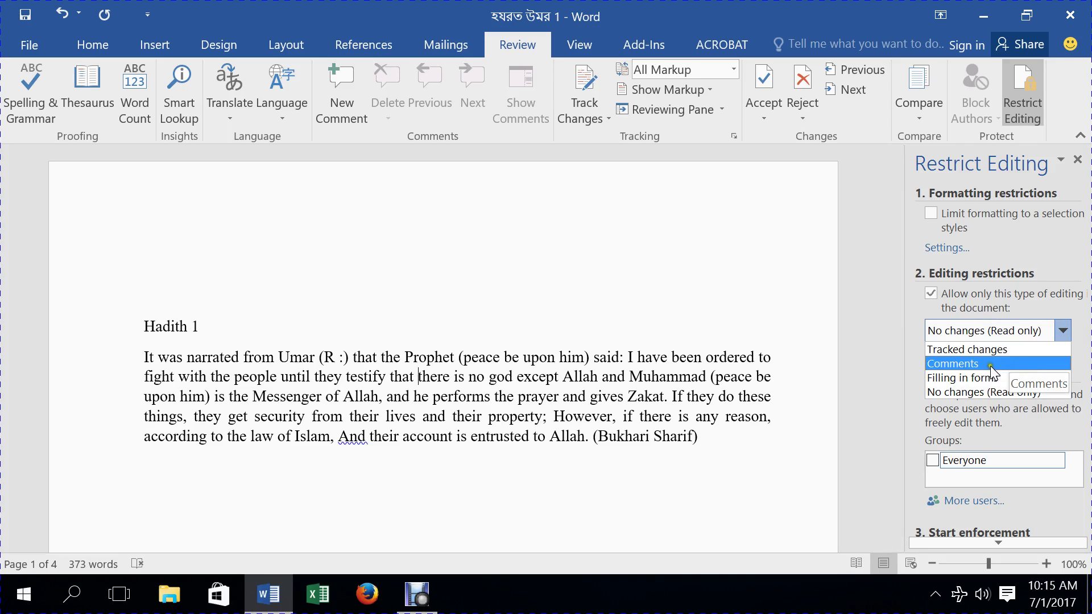
left_click(953, 392)
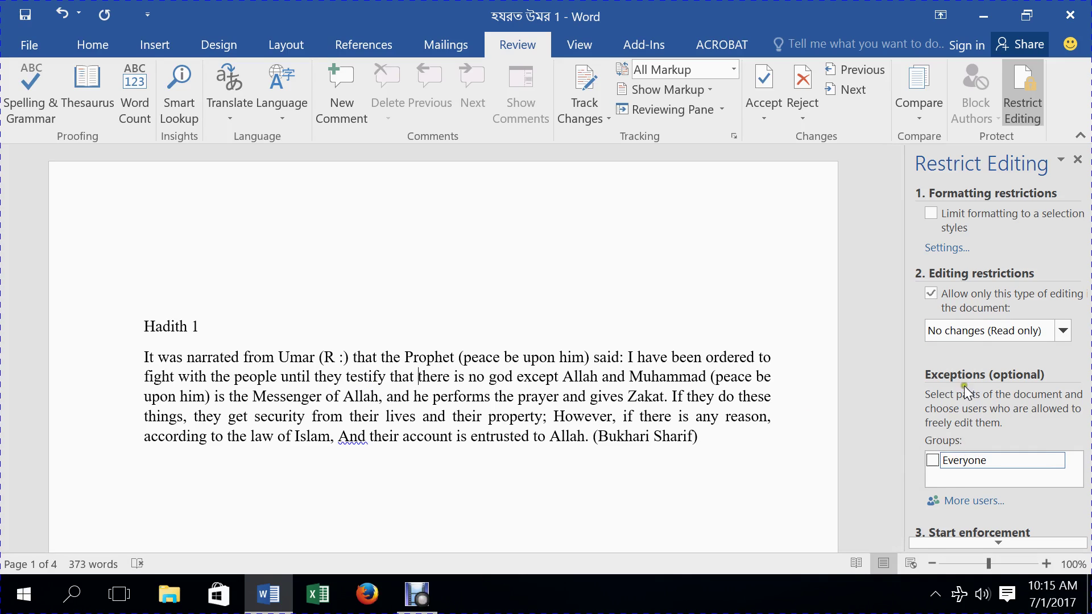
- Tick Everyone as an editing exception and scroll down to Start enforcement
left_click(932, 461)
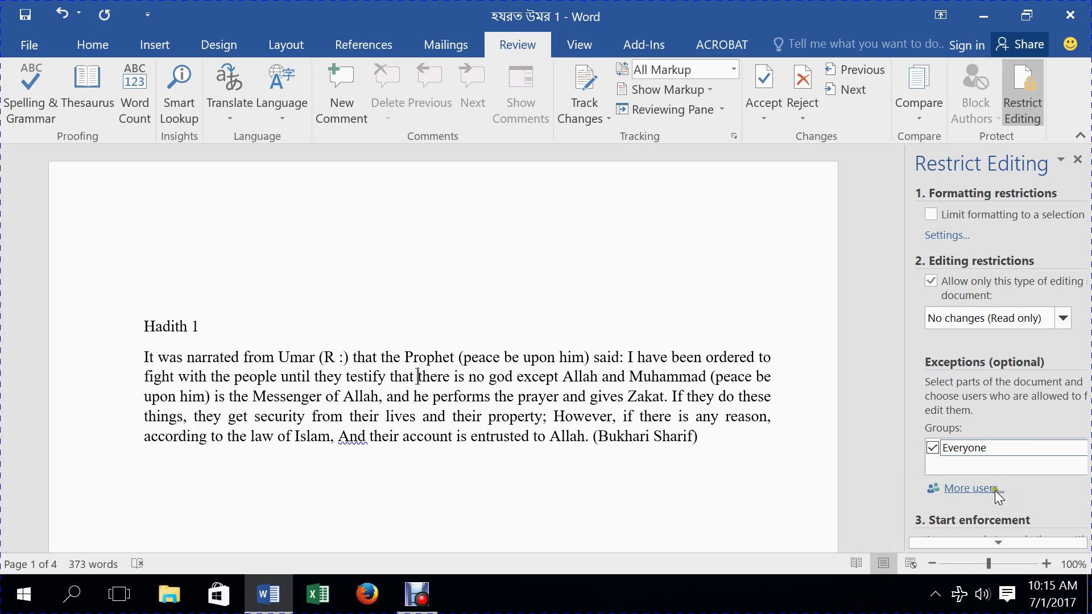
left_click(1000, 541)
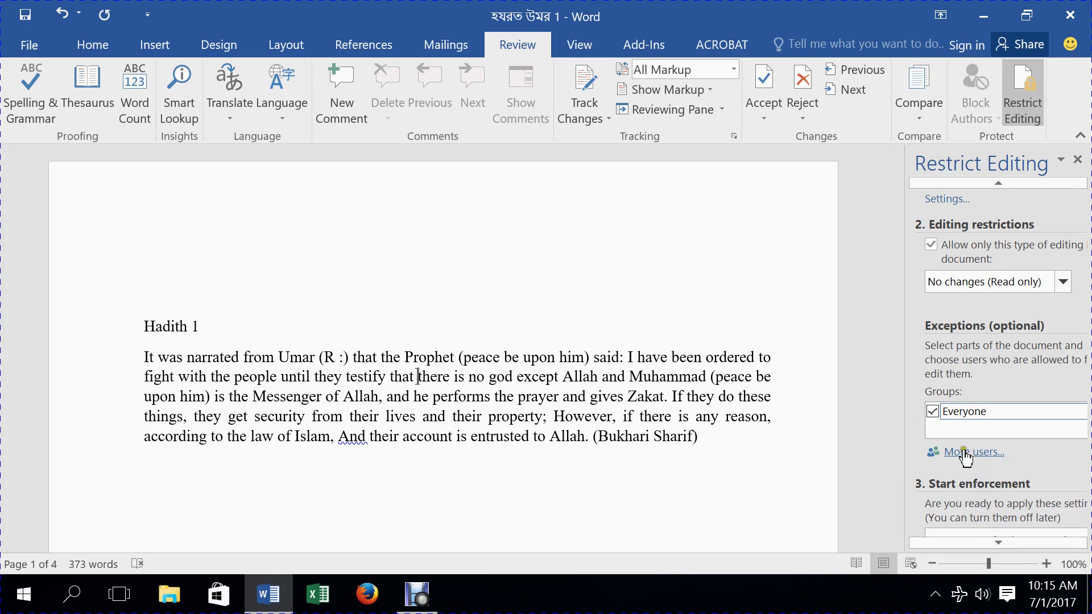
left_click(999, 541)
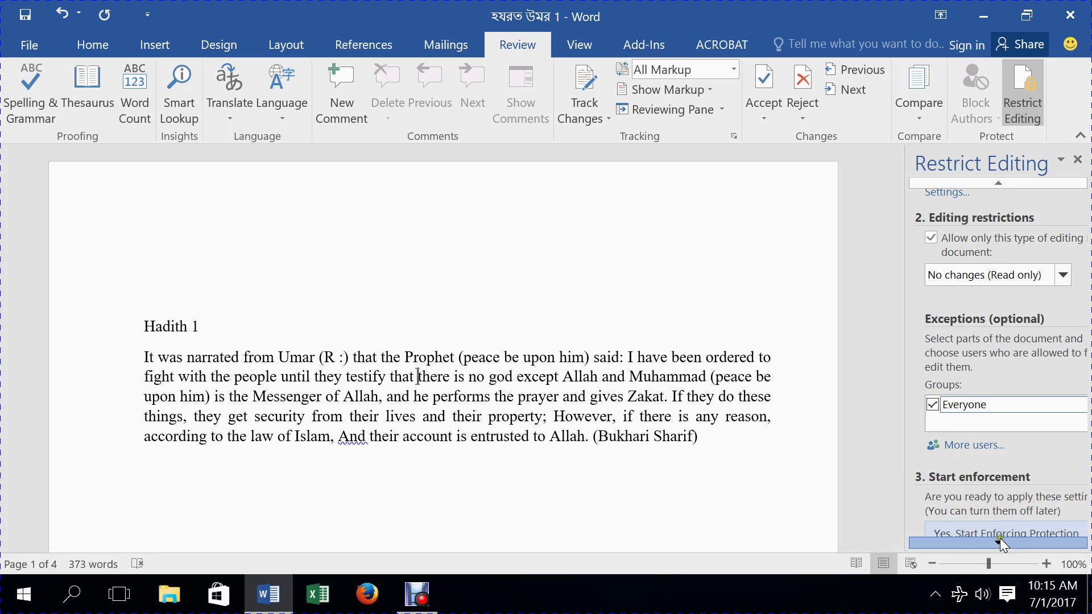
left_click(999, 542)
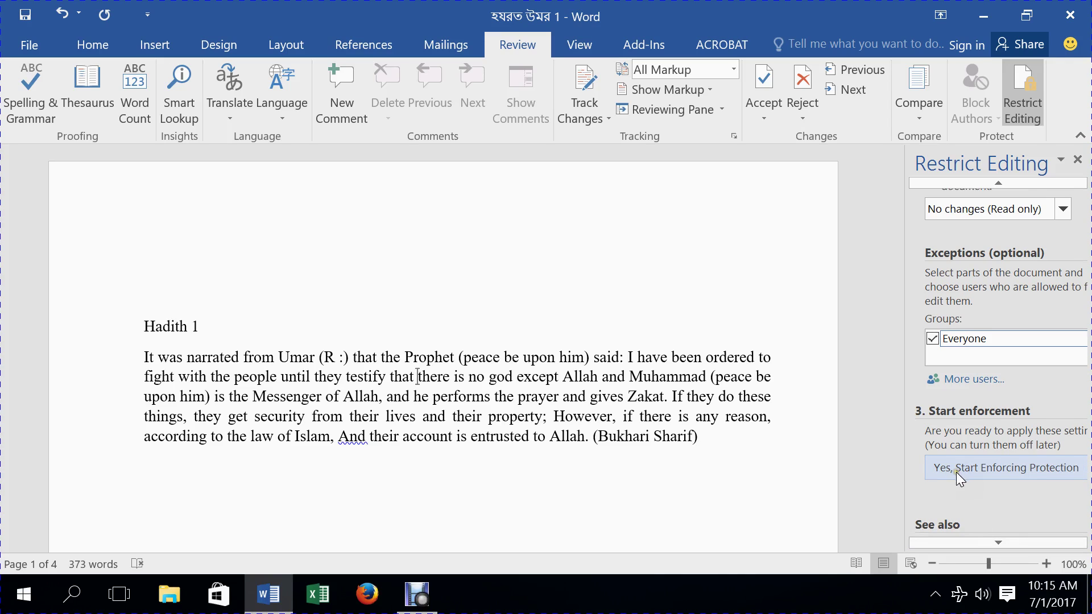
- Start enforcing read-only protection, enter and confirm a password, then save the document
left_click(1005, 466)
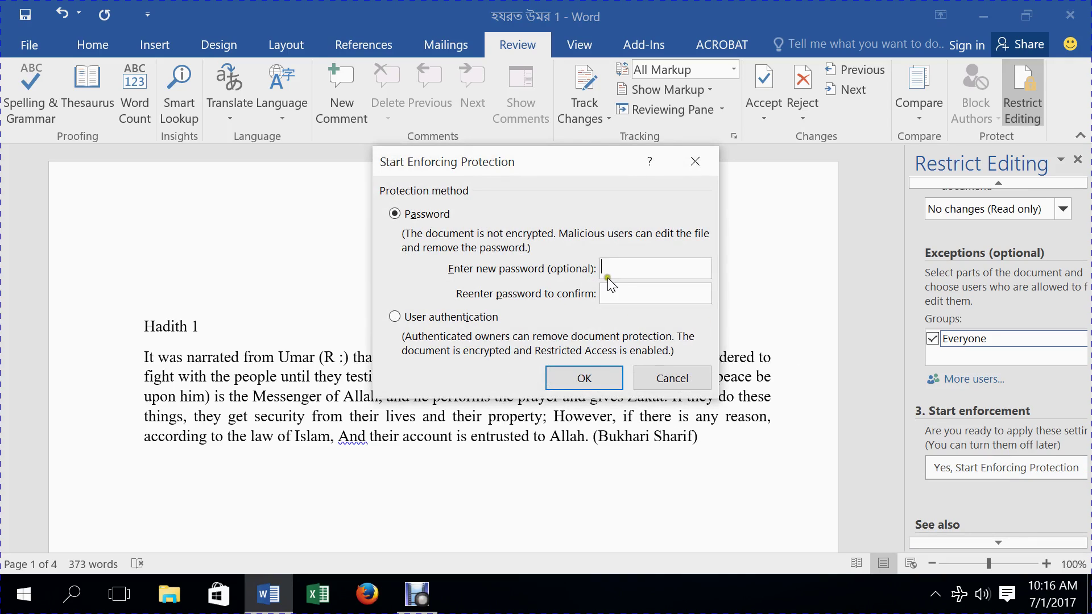
type("123")
left_click(604, 322)
type("1")
left_click(606, 386)
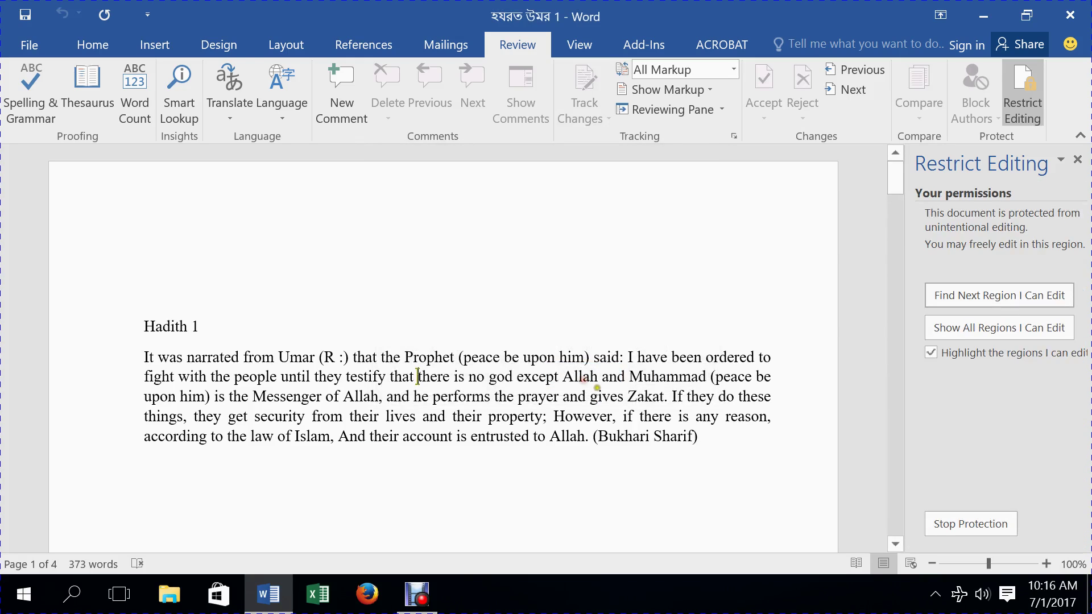
left_click(28, 16)
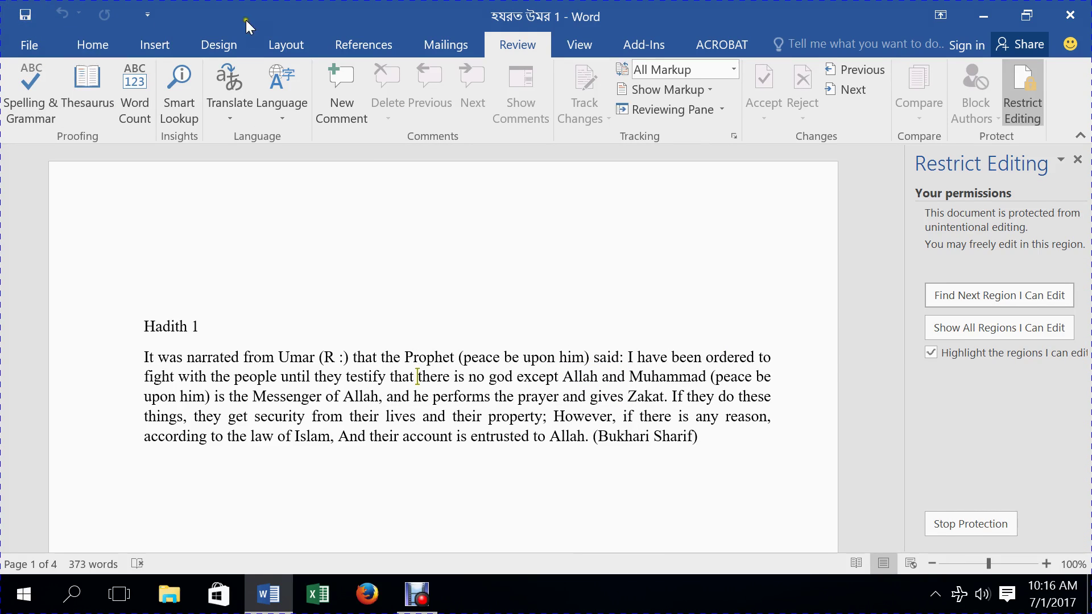
- Try deleting text after the 'Hadith 1' heading, then show the unavailable Home formatting commands
left_click(387, 340)
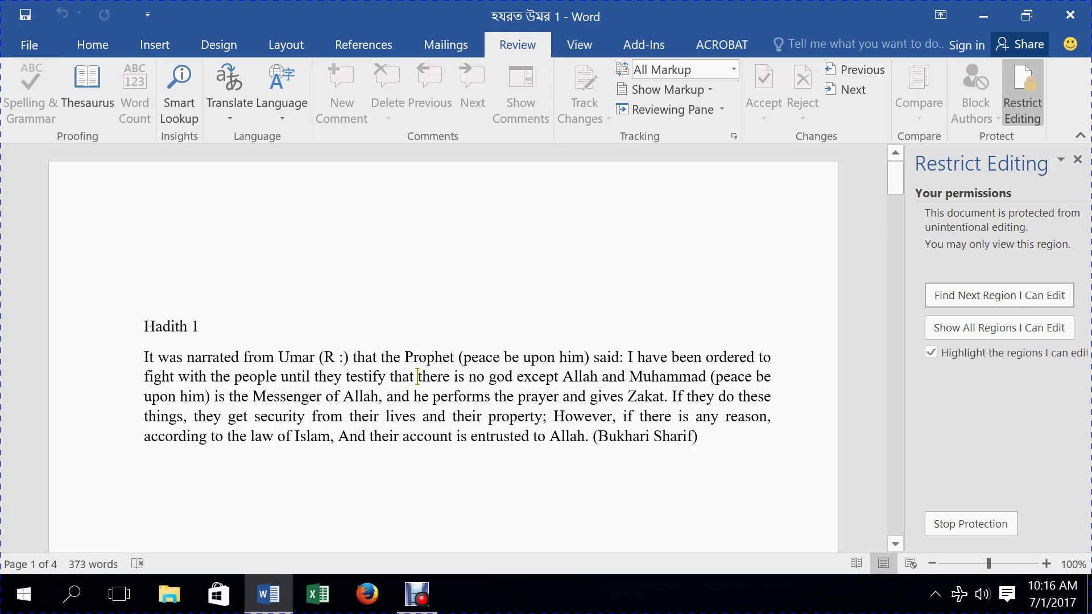
key("BackSpace")
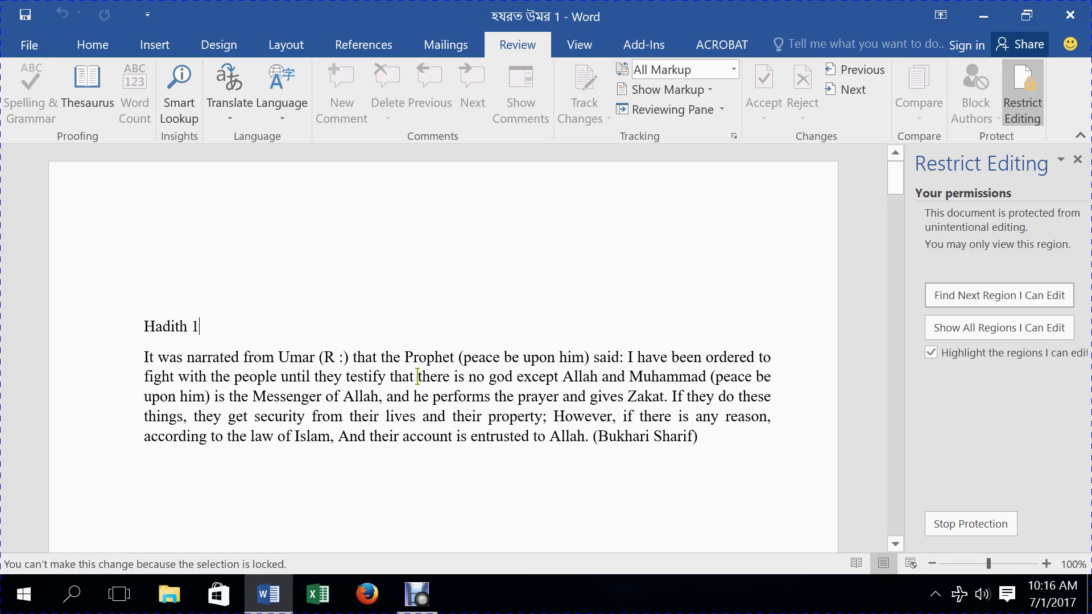
left_click(92, 45)
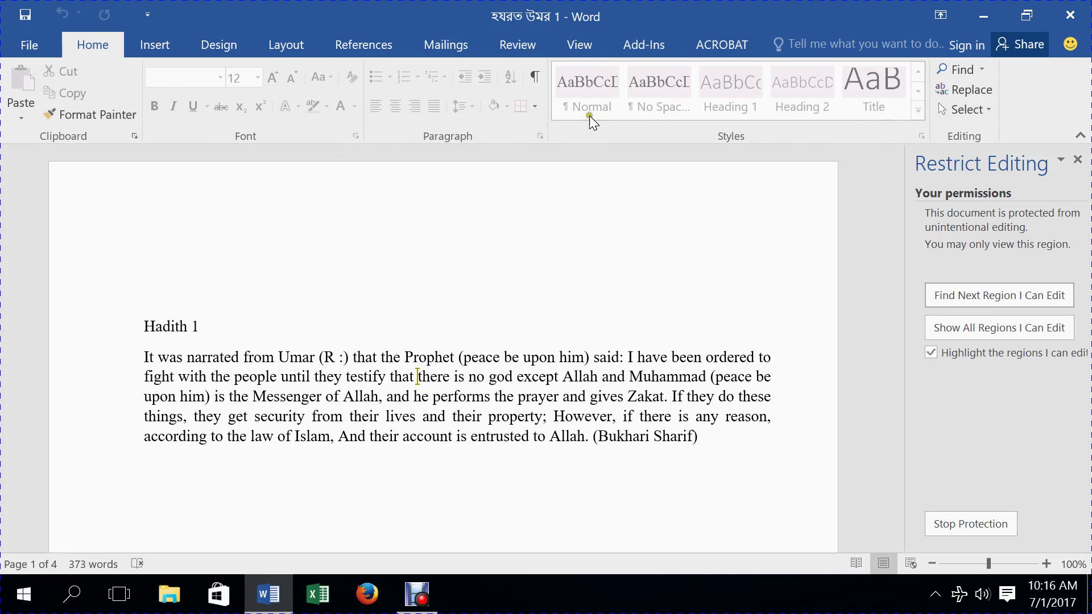
- Check the Protect Document status on the File Info page, then return to the document
left_click(37, 42)
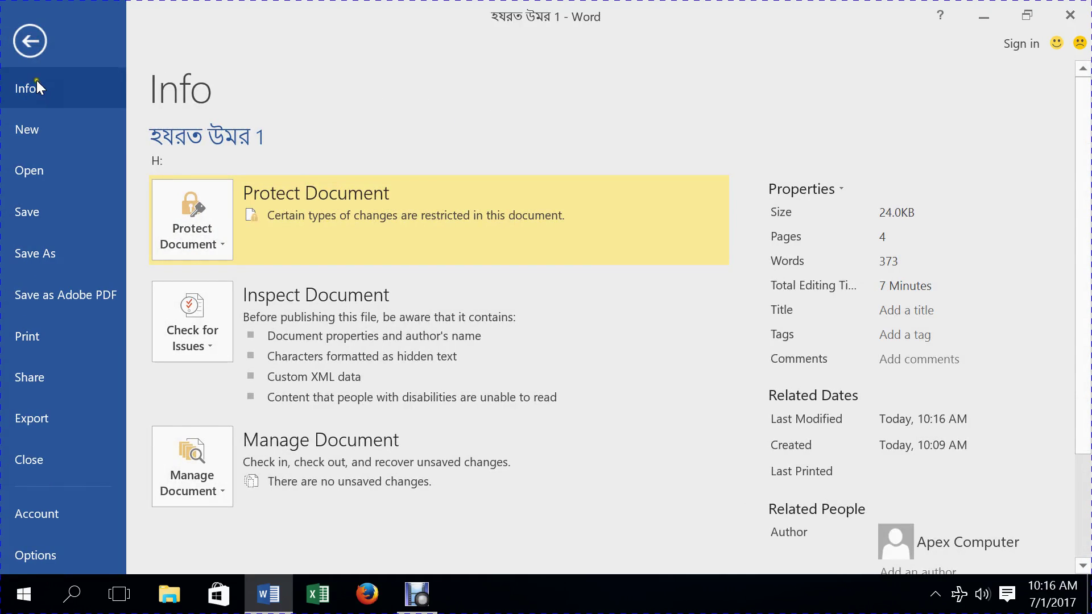
left_click(32, 46)
left_click(32, 45)
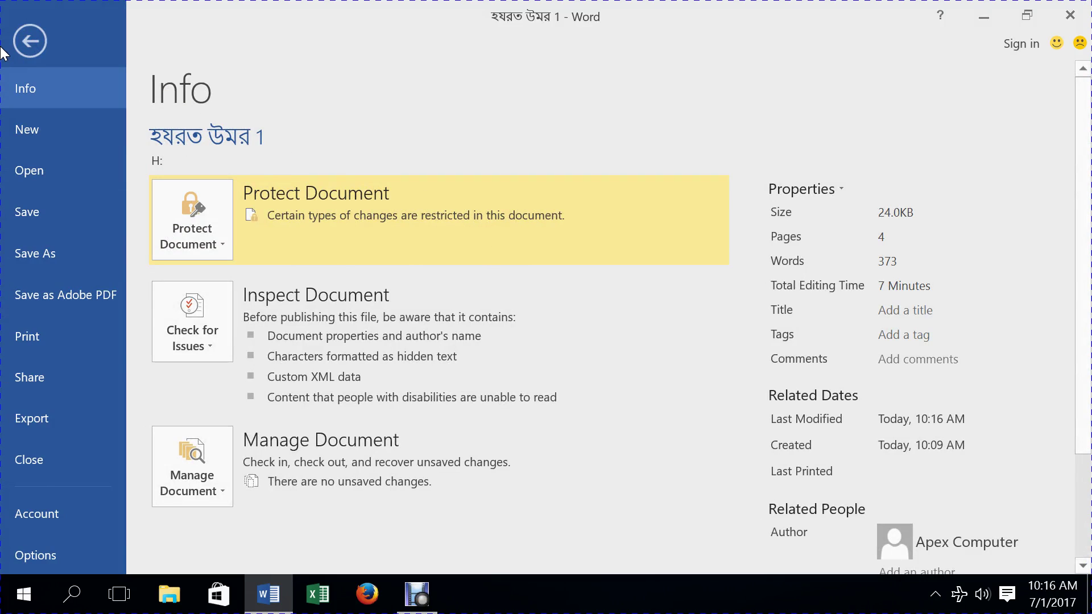
left_click(30, 42)
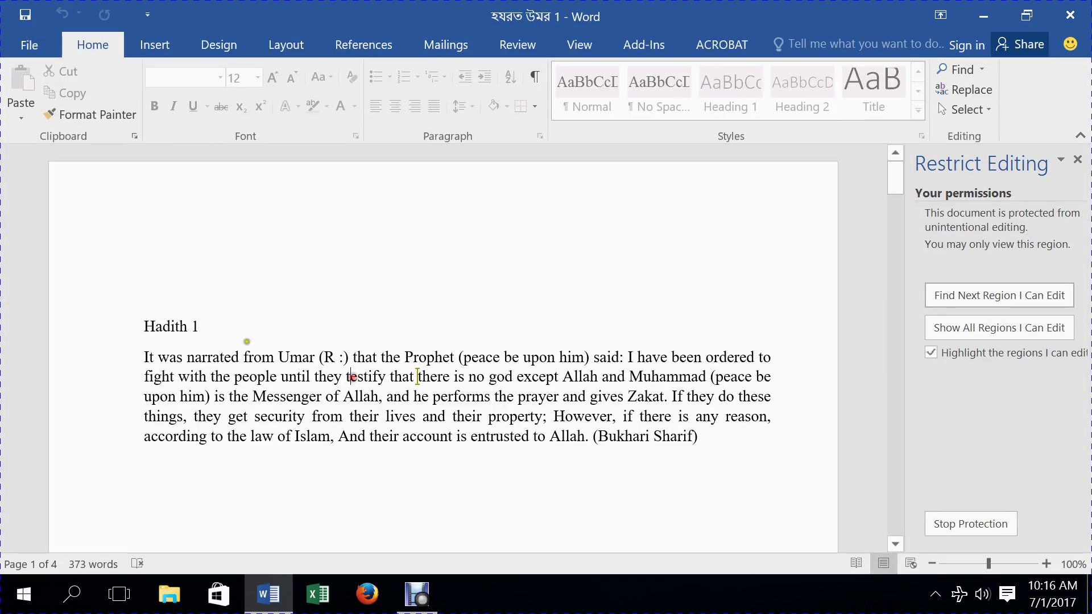
- Reopen Restrict Editing from the Review tab and Stop Protection by entering the password
left_click(234, 327)
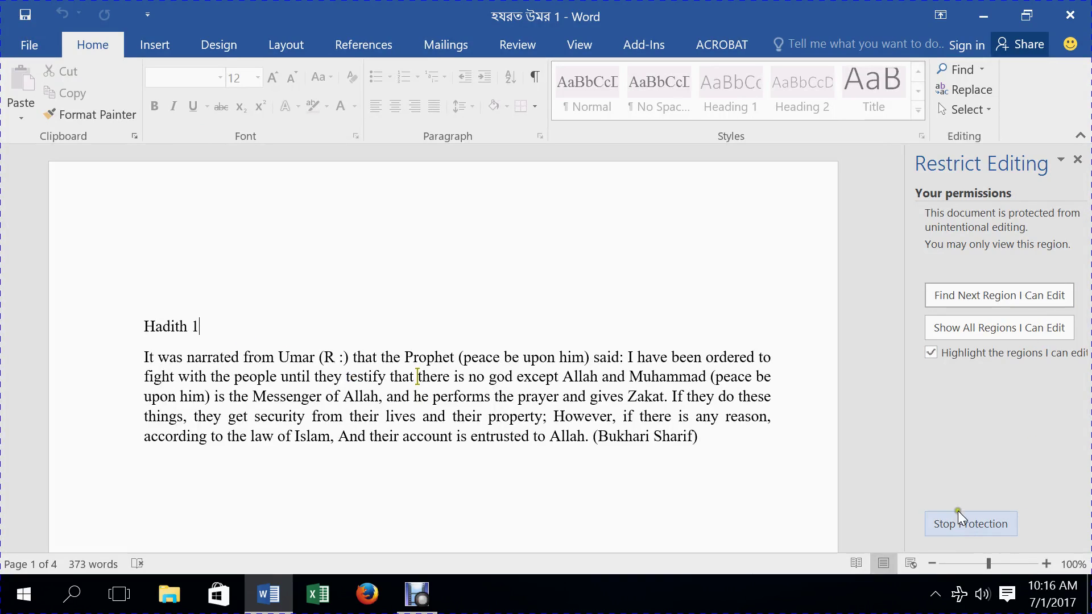
left_click(1077, 161)
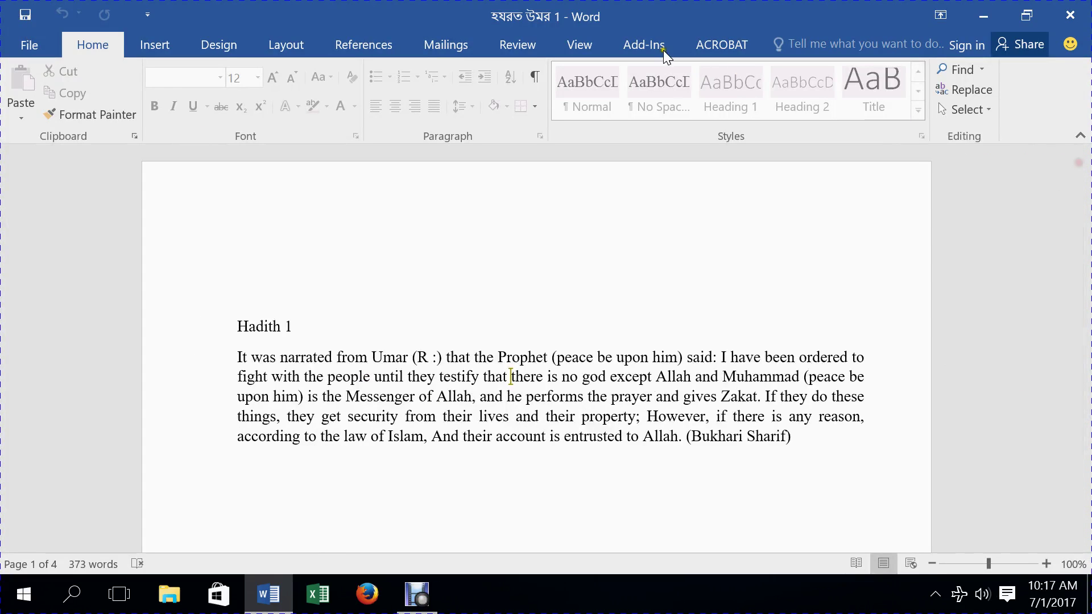
left_click(529, 44)
left_click(1025, 102)
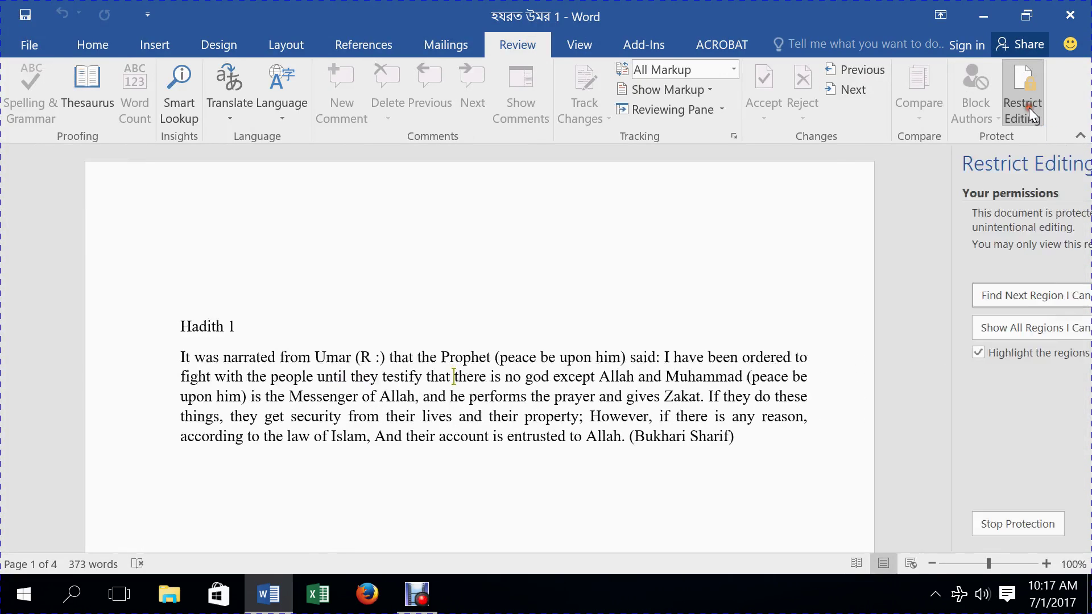
left_click(979, 525)
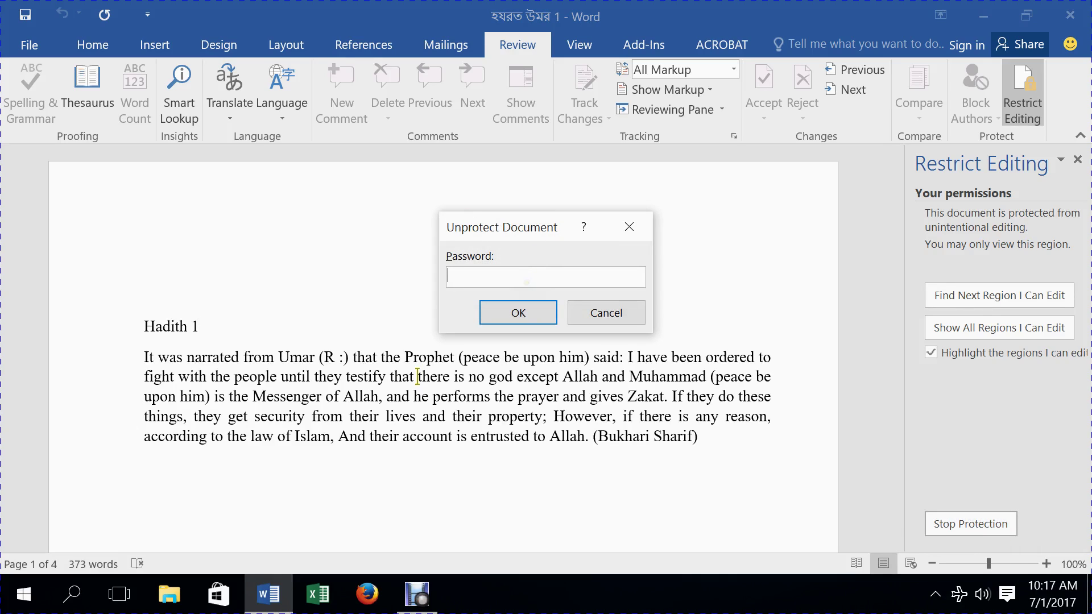
type("•••")
left_click(514, 317)
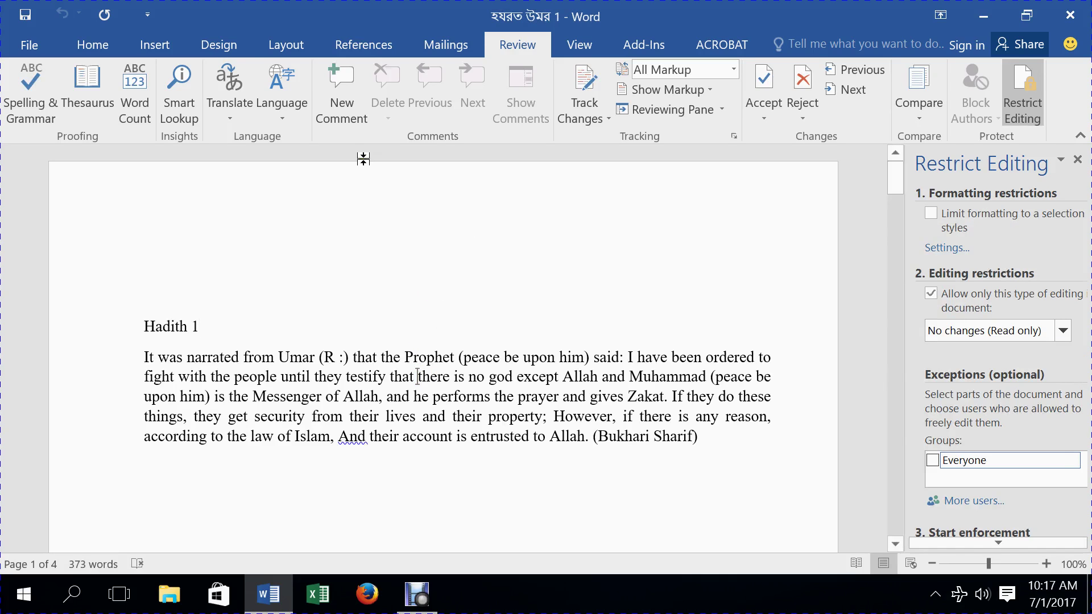
- Type test letters 'hh' after 'Hadith 1' and delete them
left_click(93, 43)
left_click(285, 304)
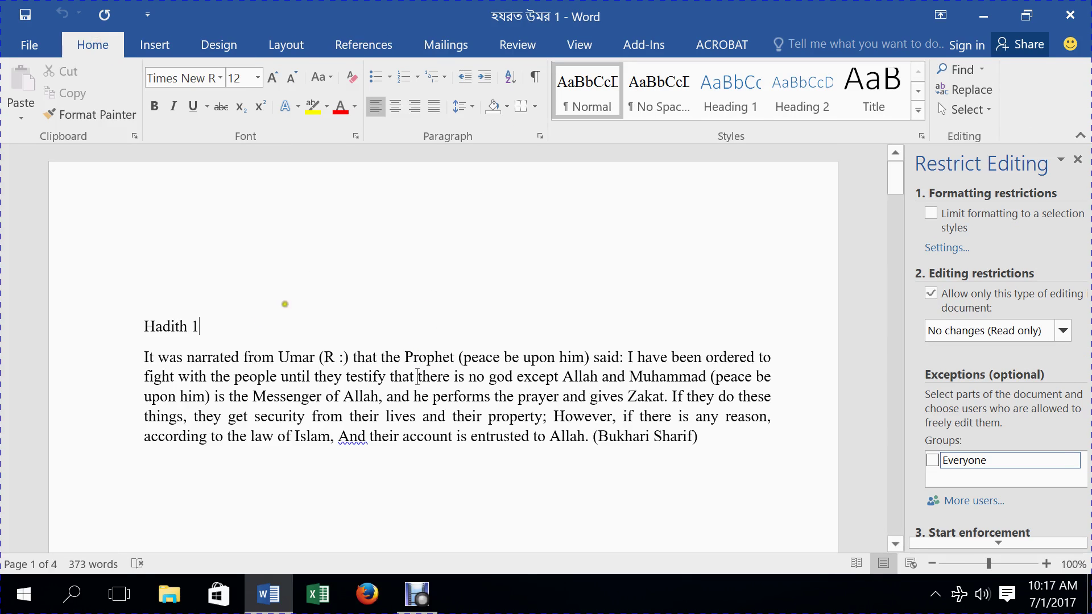
type("hh")
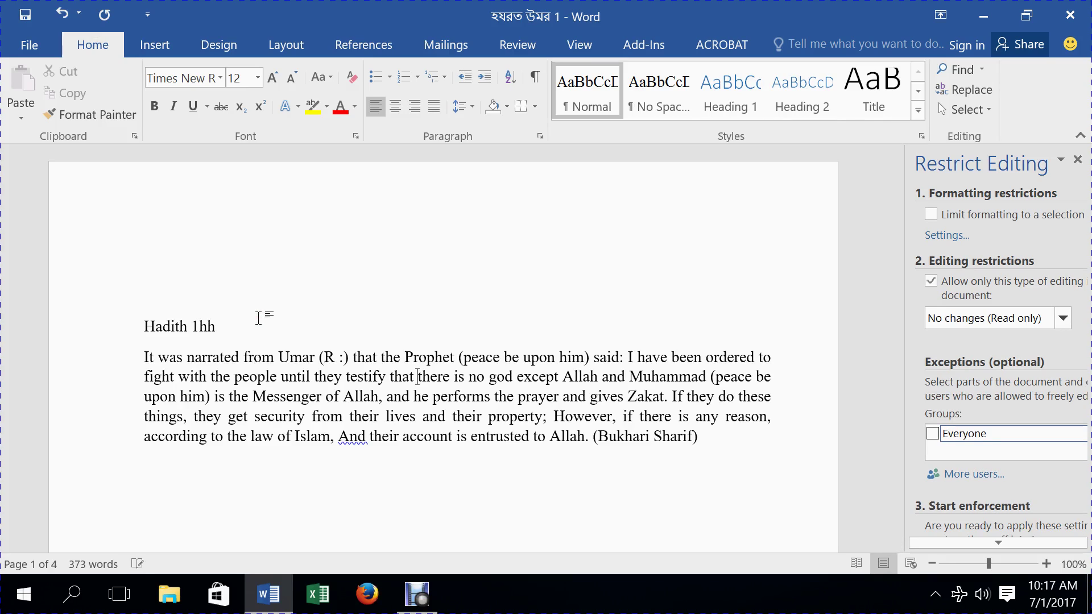
key("BackSpace")
key("BackSpace")
- Check the editing types list, select and deselect the (Bukhari Sharif) citation, and show the Review tab
left_click(1063, 319)
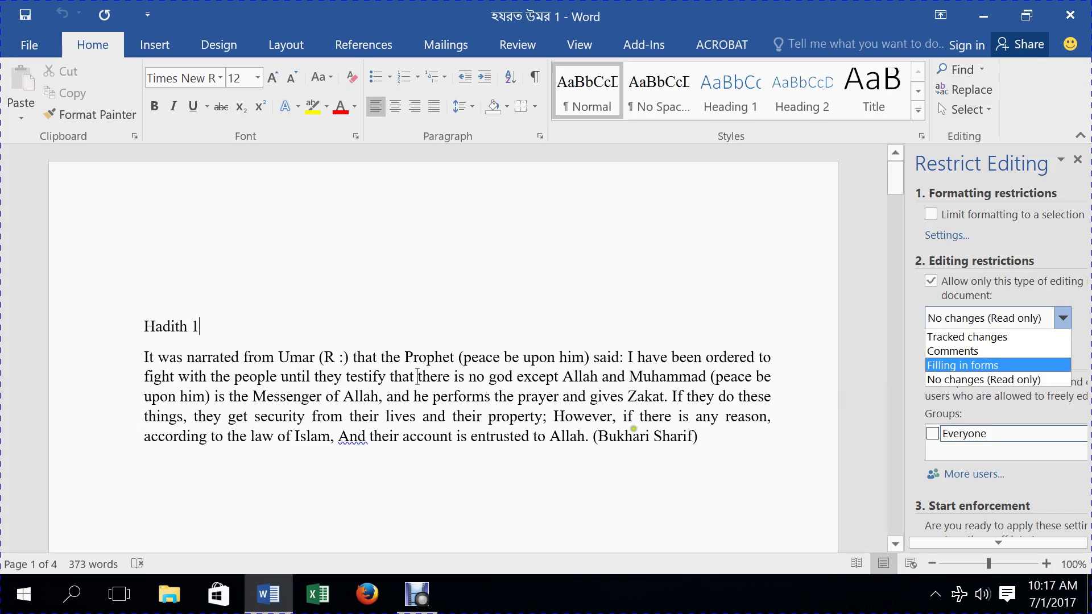
left_click_drag(592, 437, 698, 439)
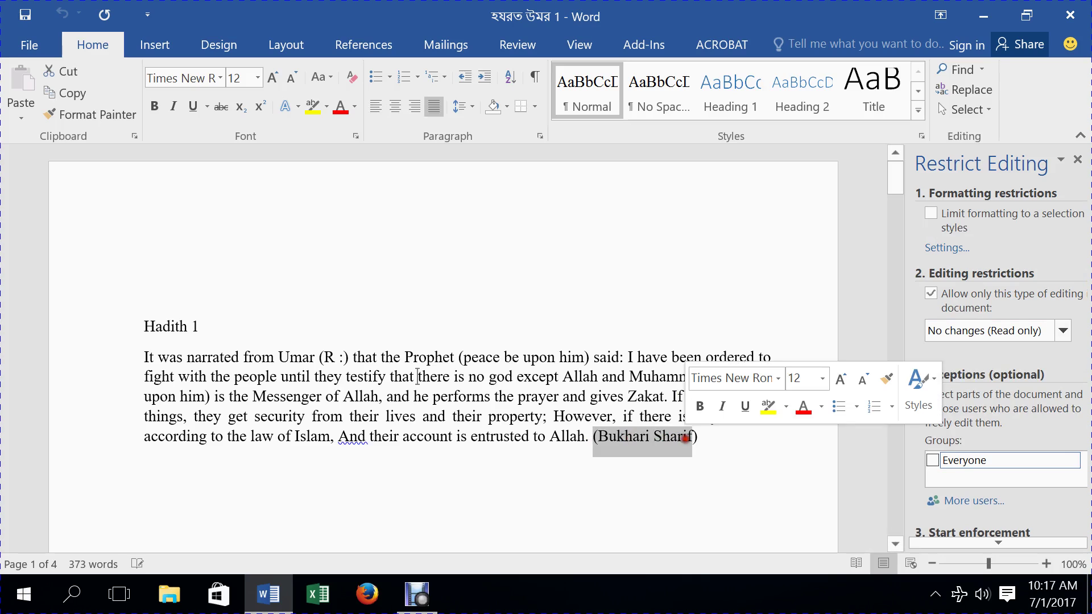
left_click(711, 438)
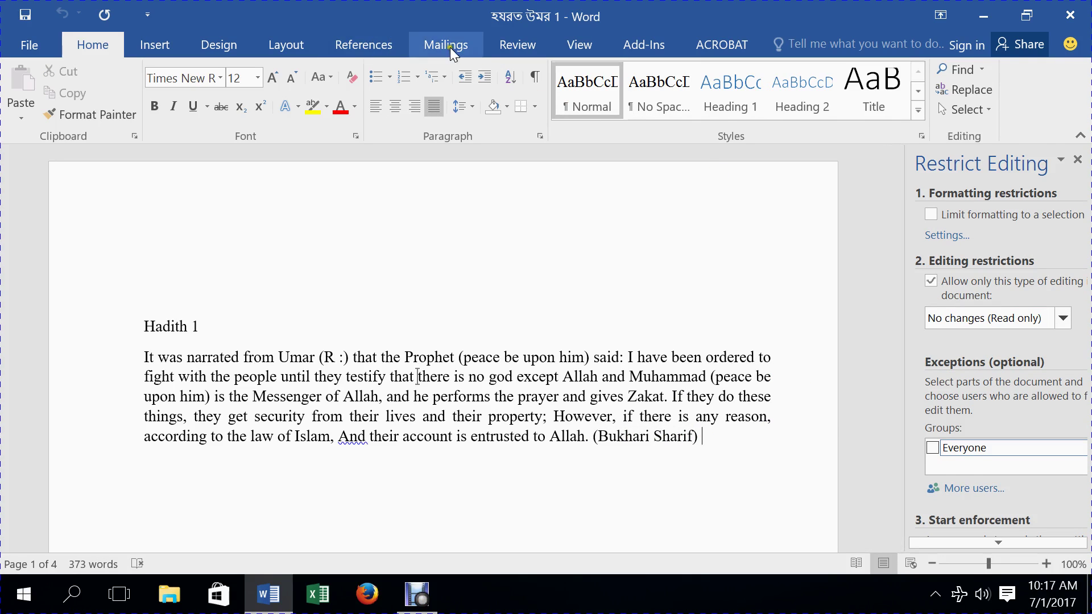
left_click(500, 43)
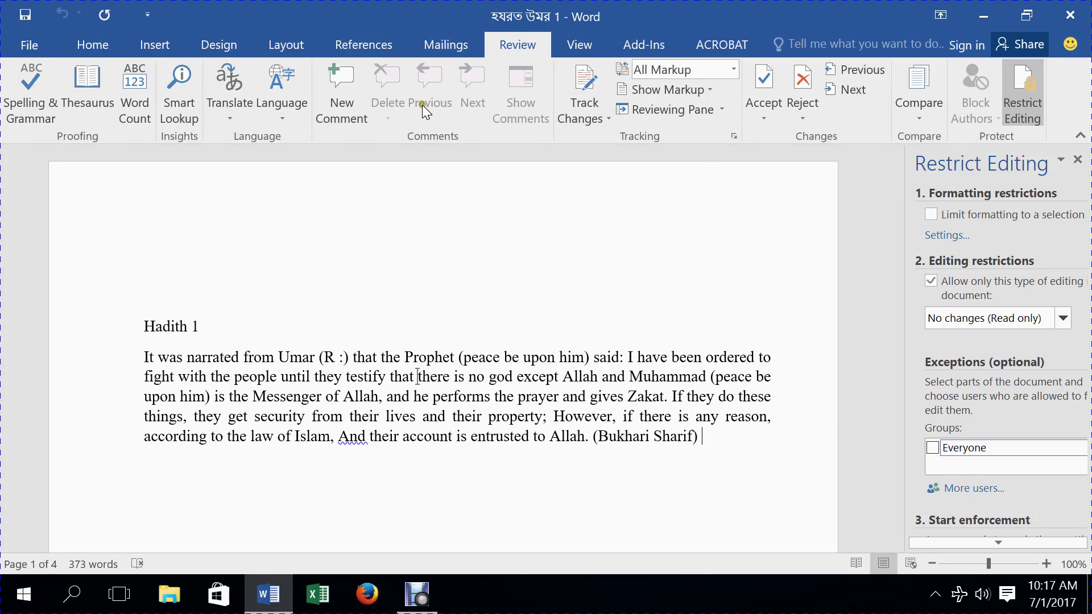
- Add a new comment on 'Sharif' and set the editing restriction to Comments
left_click(352, 107)
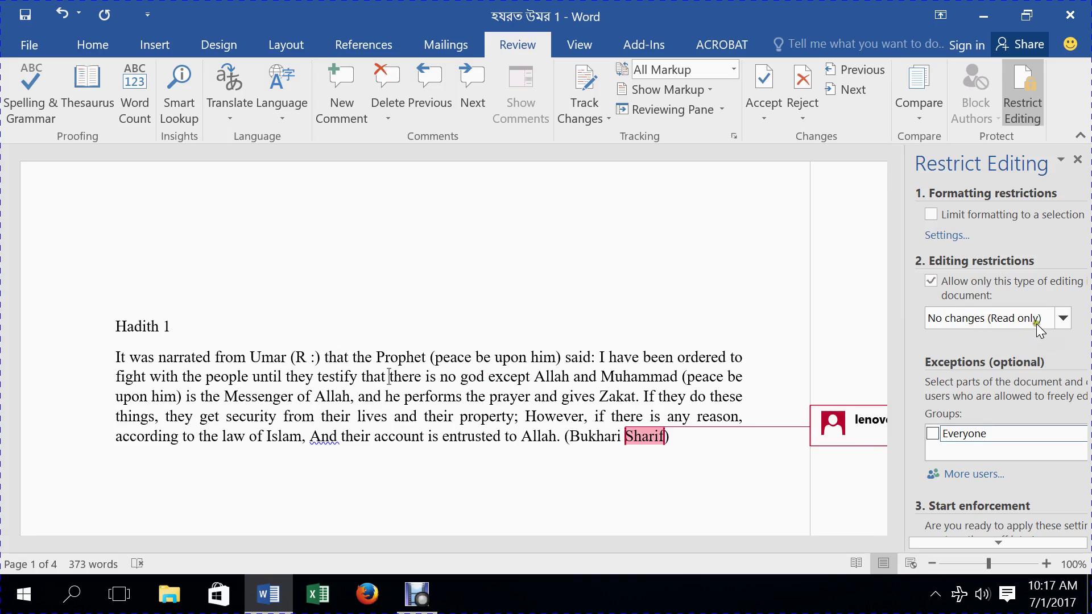
left_click(1063, 319)
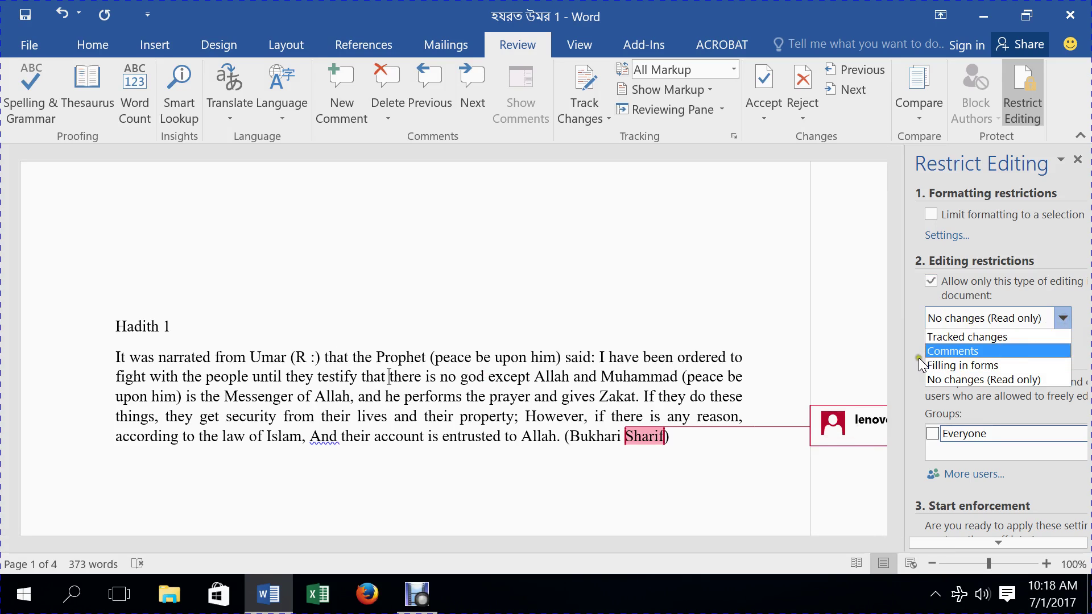
left_click(948, 351)
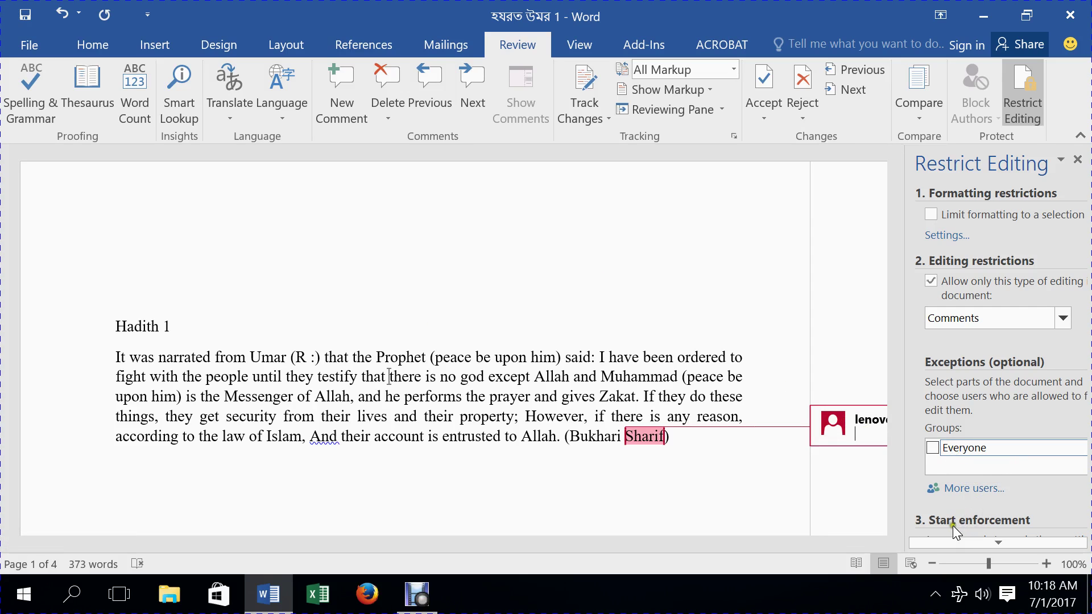
left_click(974, 546)
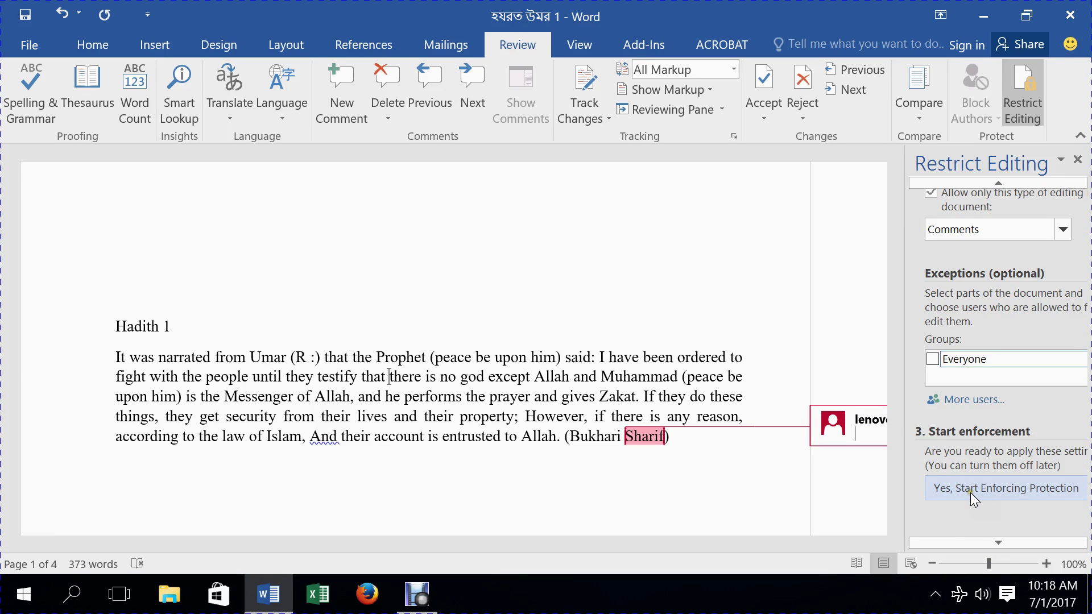
- Enforce the comments-only protection with a password and its confirmation
left_click(984, 493)
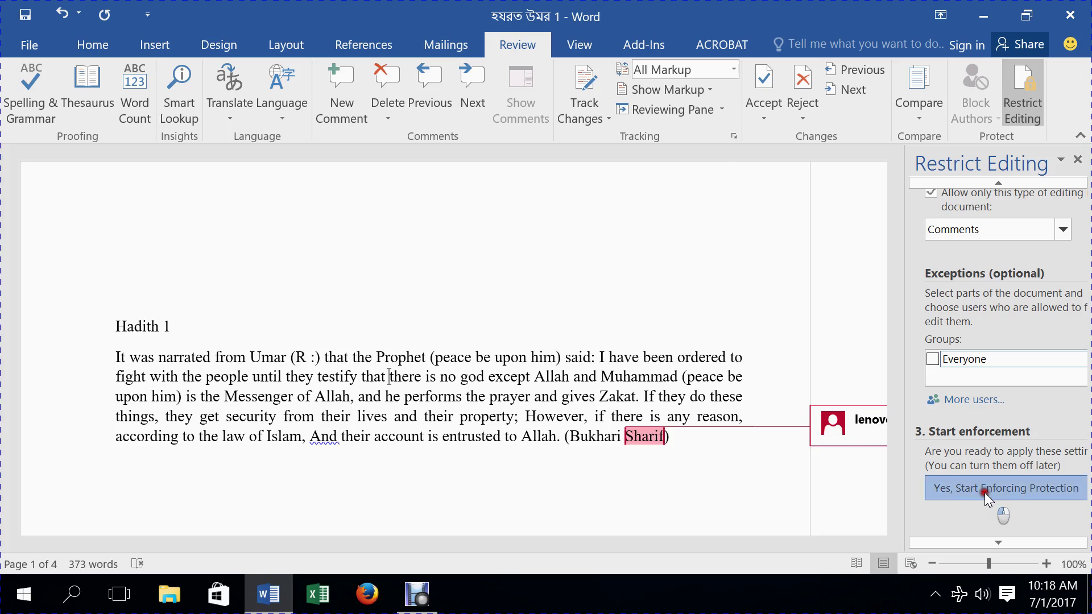
type("123")
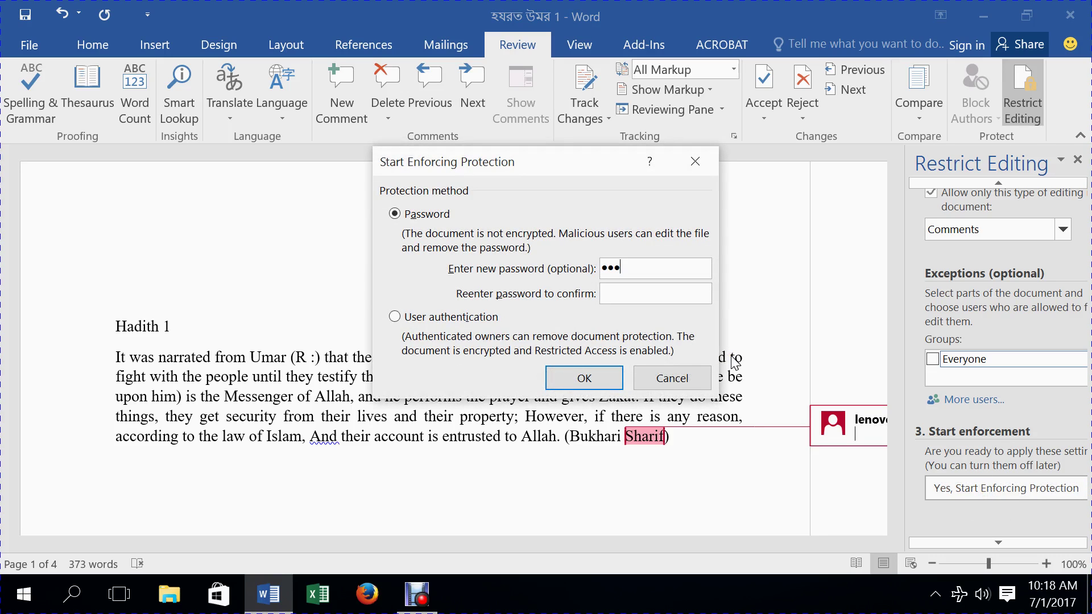
left_click(651, 296)
type("12")
left_click(597, 377)
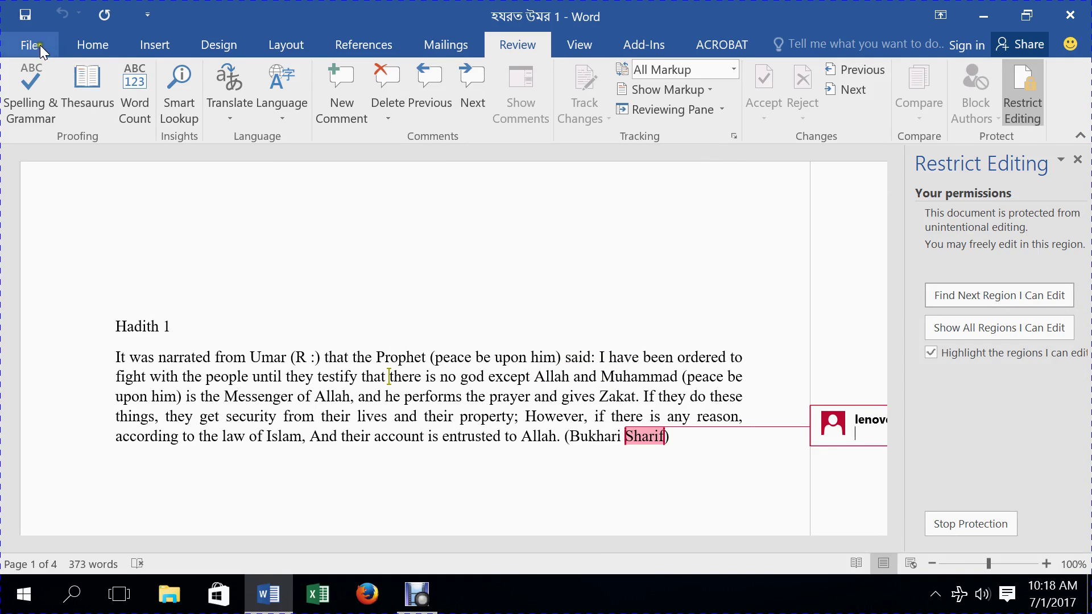
- Save the document, then confirm the body text after 'Hadith 1' cannot be deleted
left_click(25, 14)
left_click(26, 44)
left_click(31, 41)
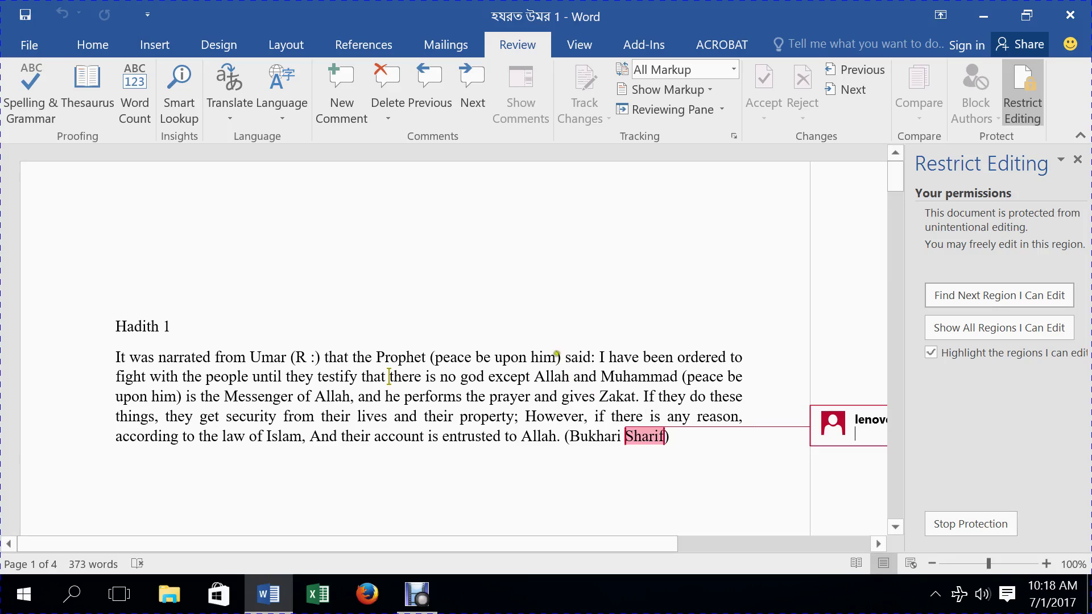
left_click(550, 345)
key("BackSpace")
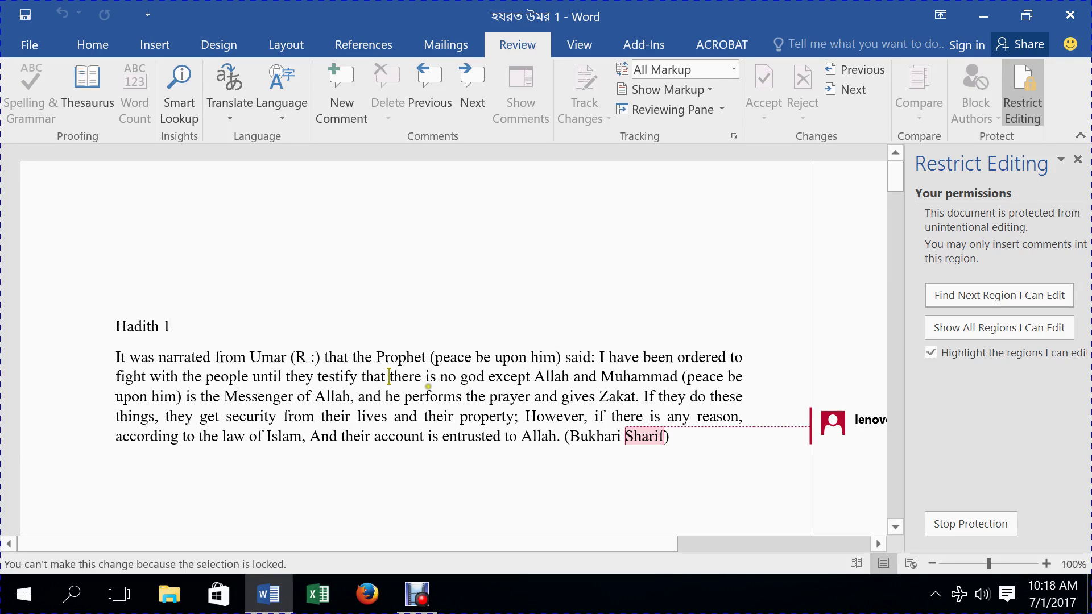
- Type 'ape' into the comment on 'Sharif'
left_click(884, 430)
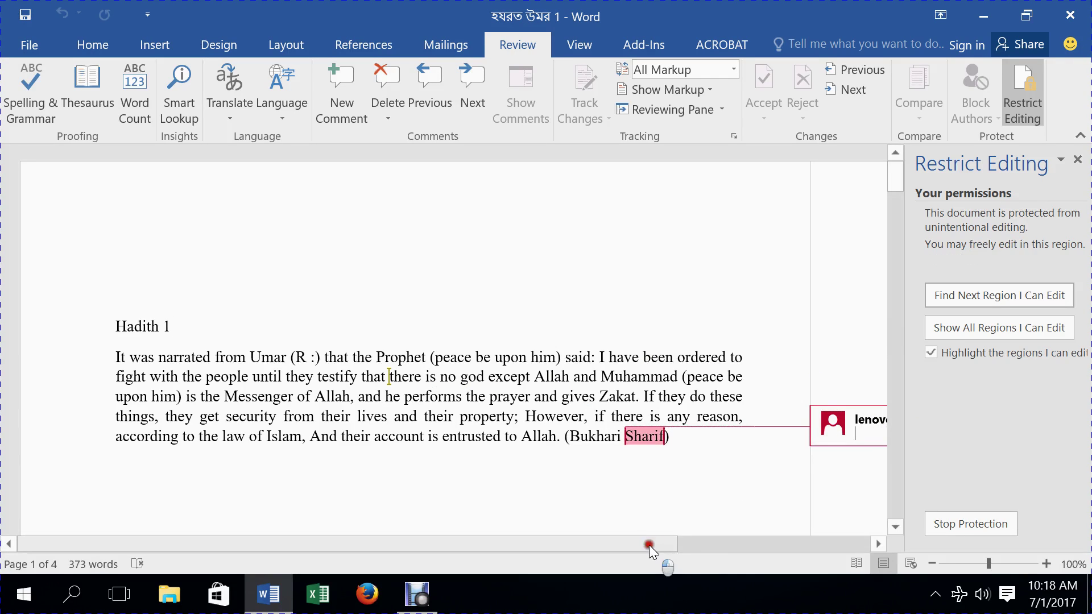
left_click_drag(649, 545, 796, 543)
left_click(715, 435)
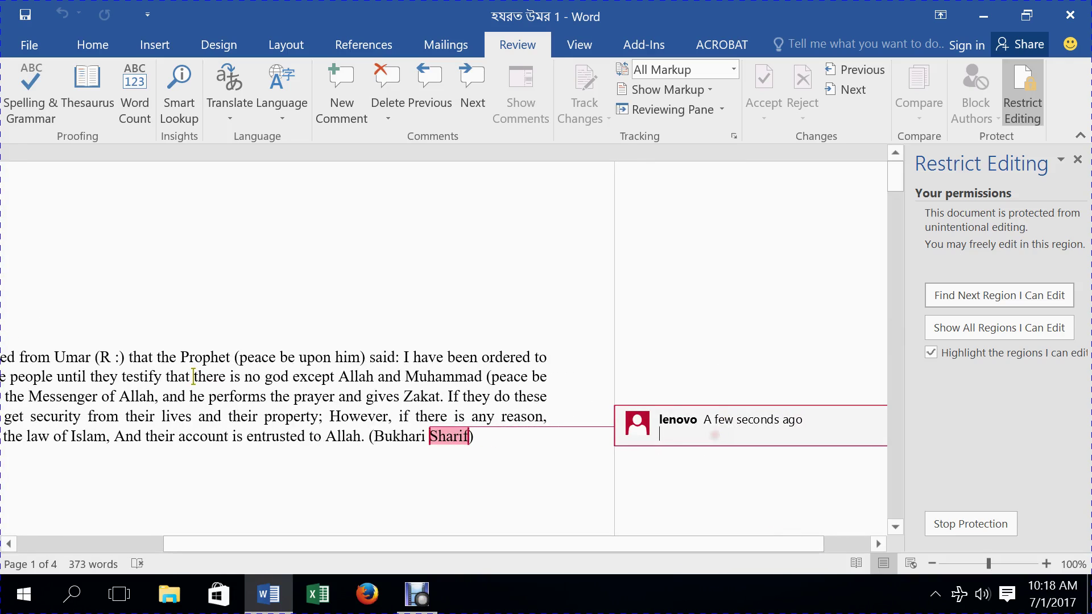
type("a")
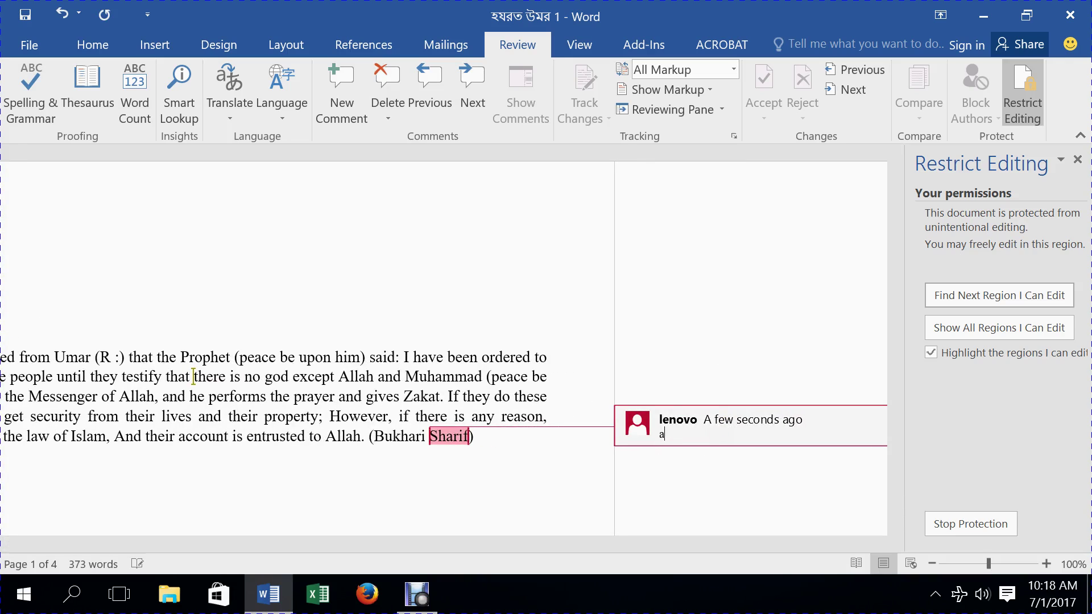
type("pex")
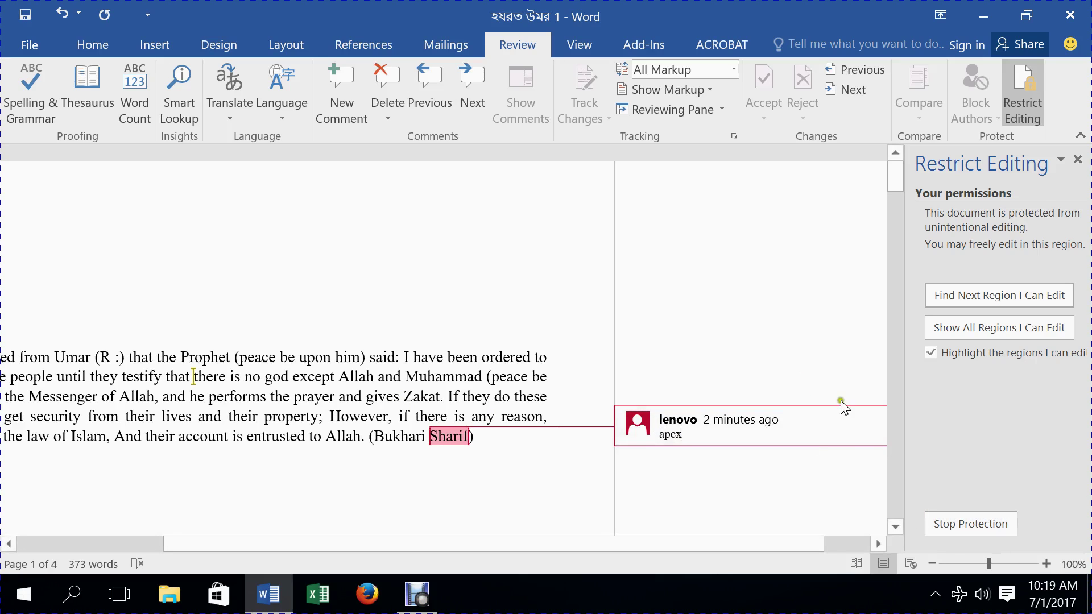
- Stop the comments-only protection by entering the password
left_click(973, 525)
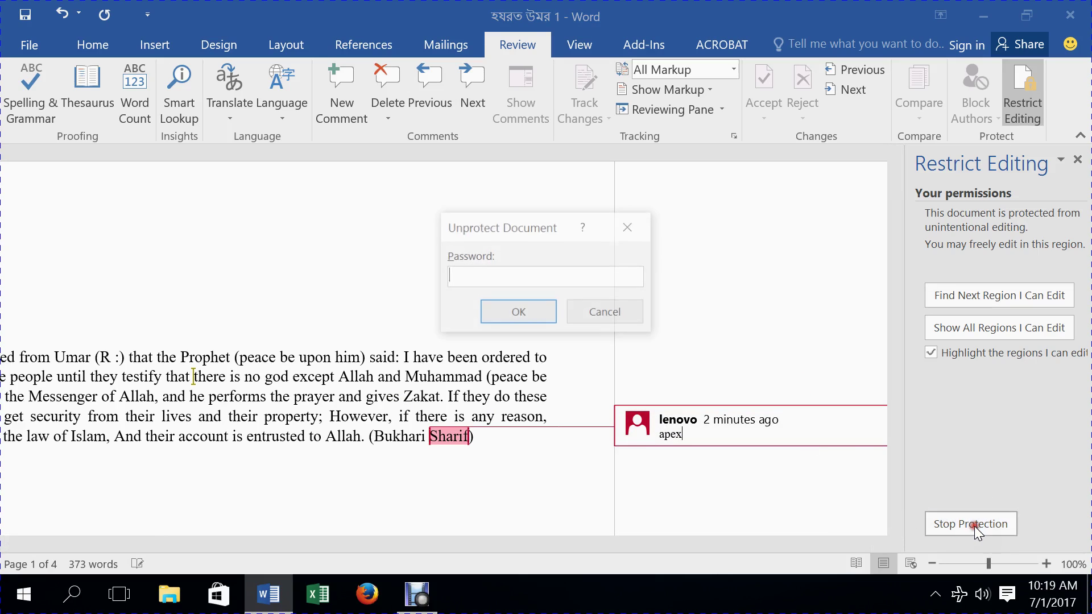
type("1")
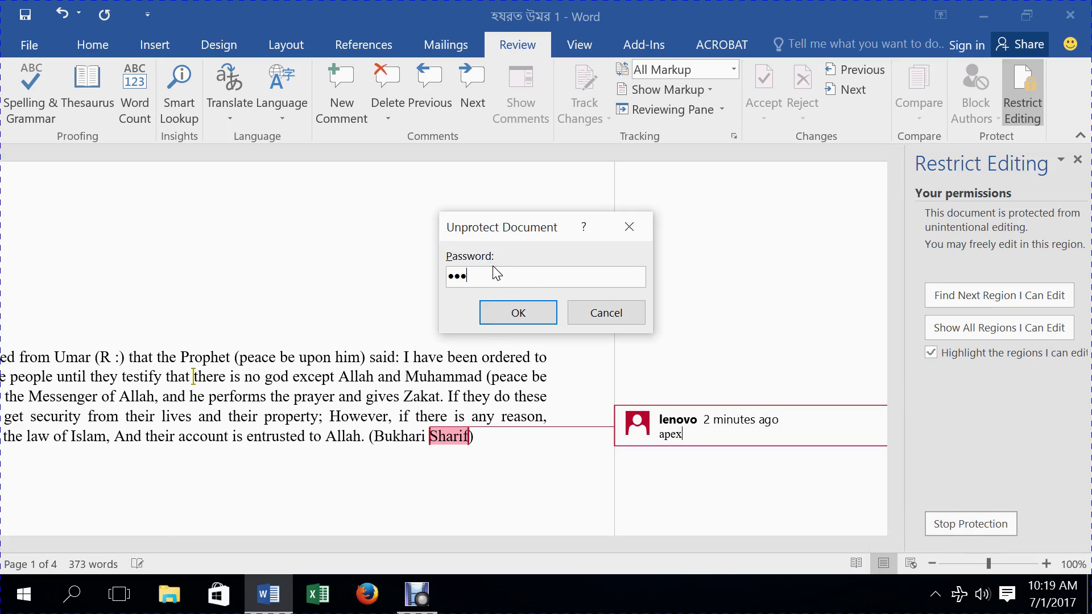
type("23")
key("Return")
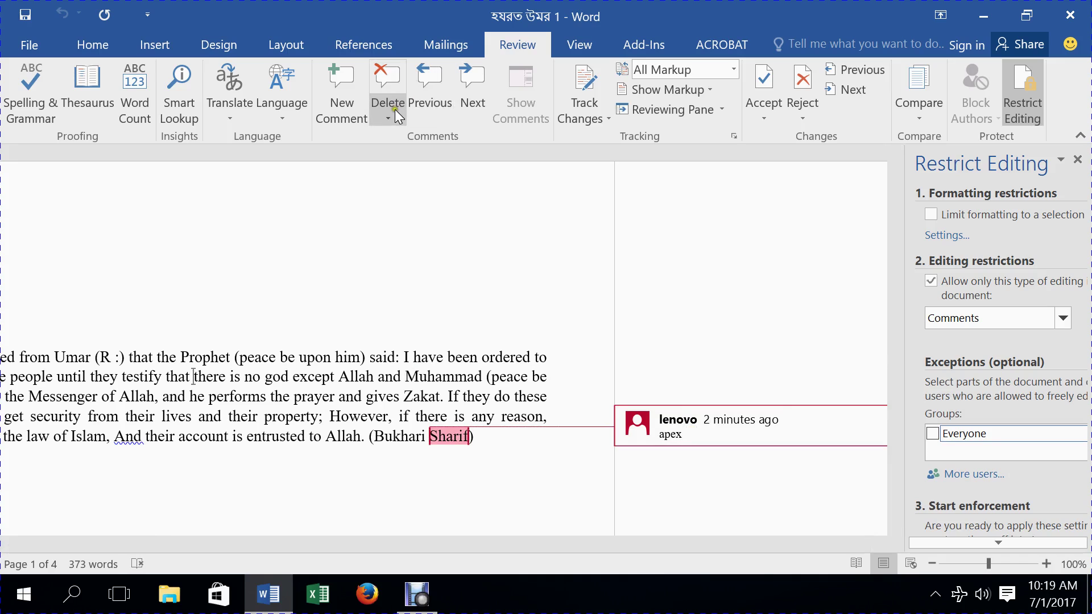
- Delete all comments in the document and reopen the editing types list
left_click(395, 111)
left_click(462, 188)
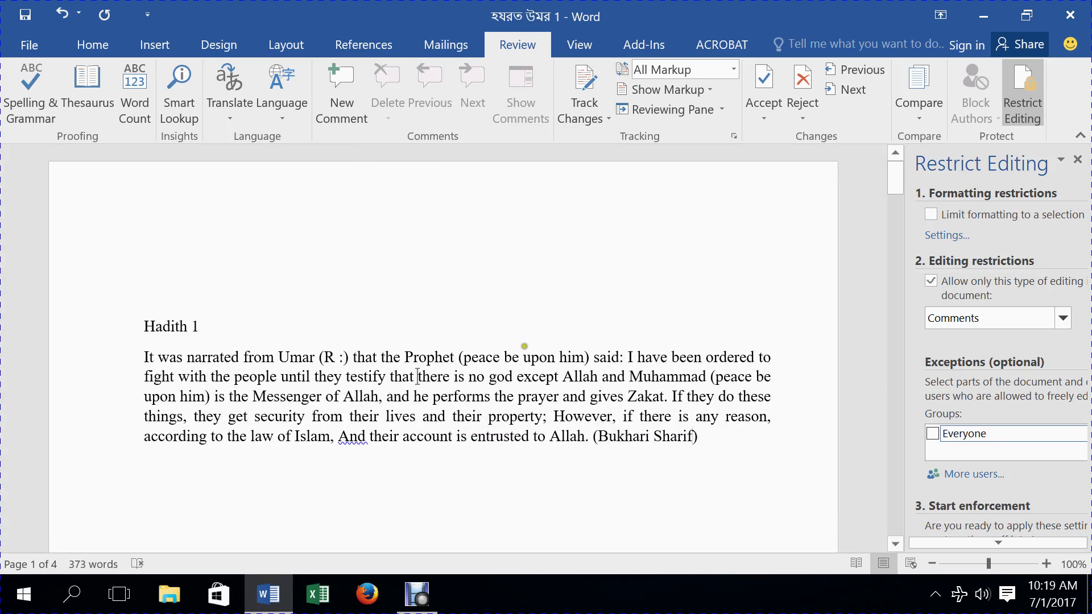
left_click(1062, 320)
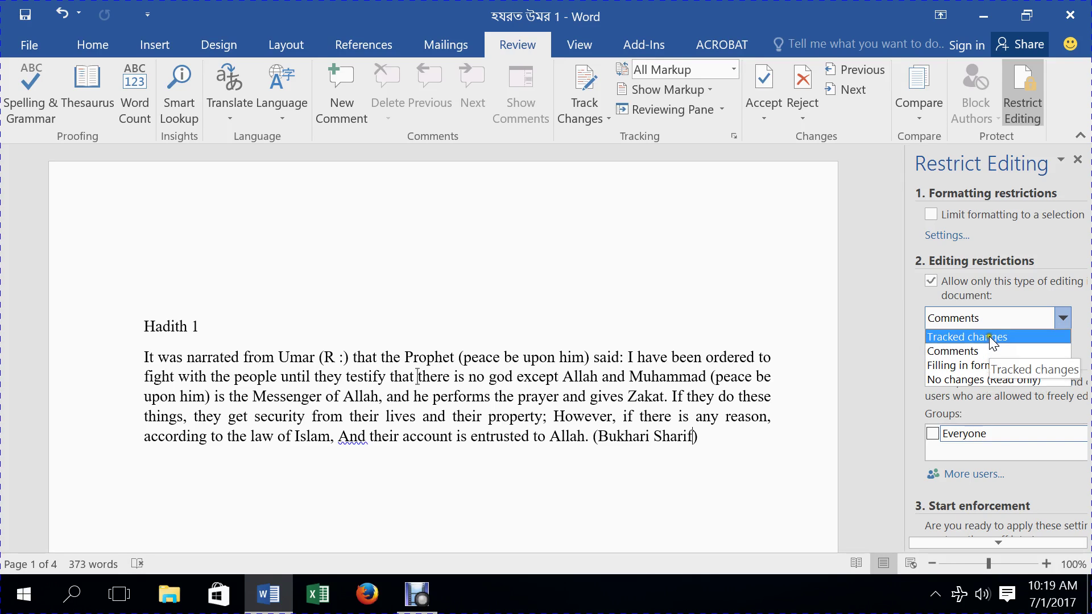
- Turn on Track Changes and restrict editing to Tracked changes, agreeing to remove exceptions
left_click(624, 440)
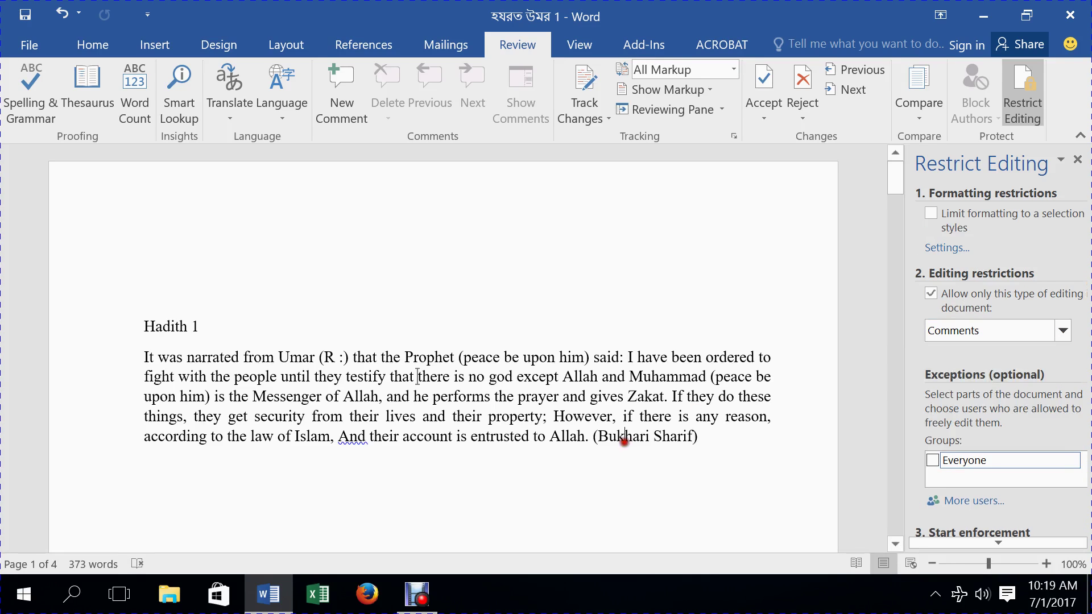
left_click(591, 112)
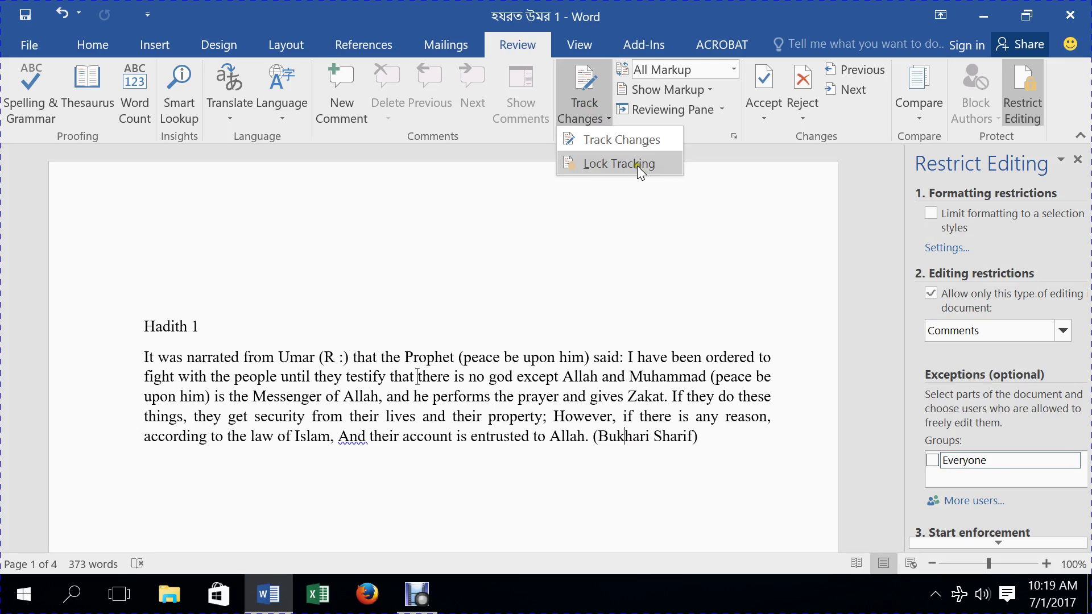
left_click(617, 142)
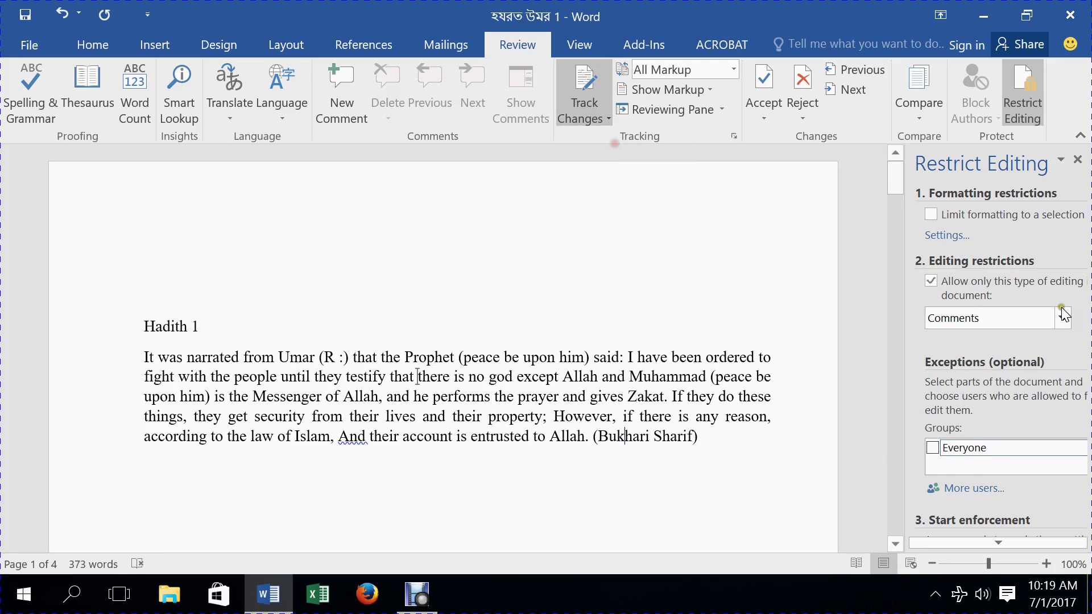
left_click(1061, 316)
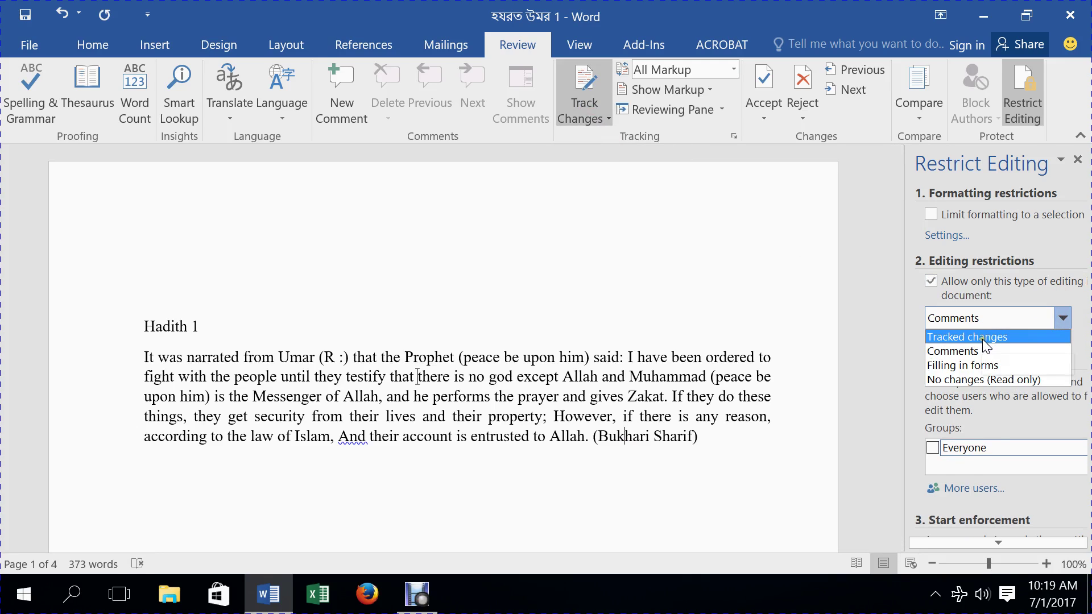
left_click(983, 342)
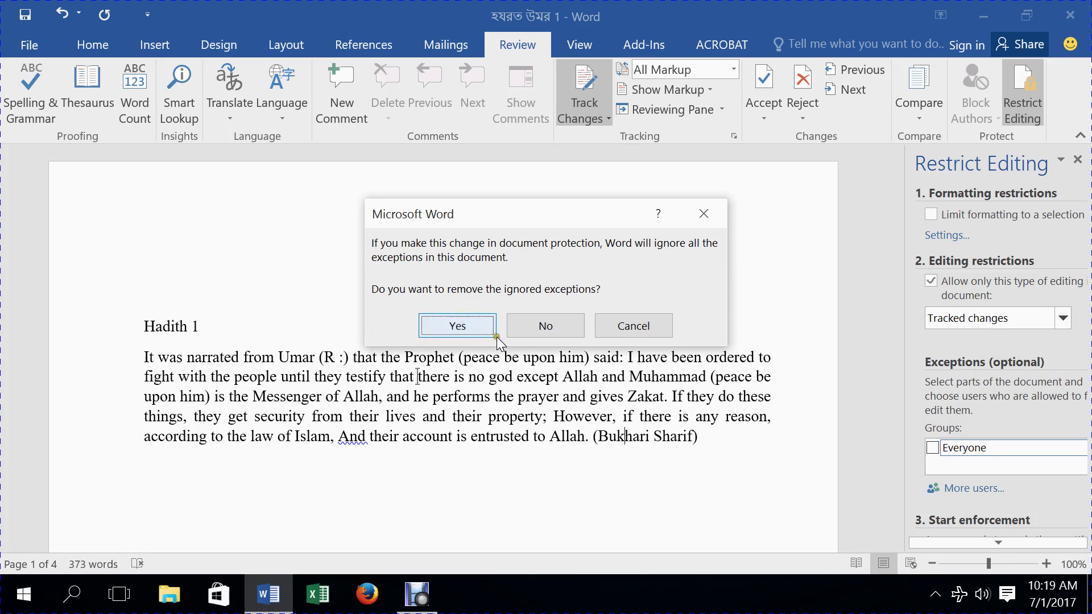
left_click(485, 328)
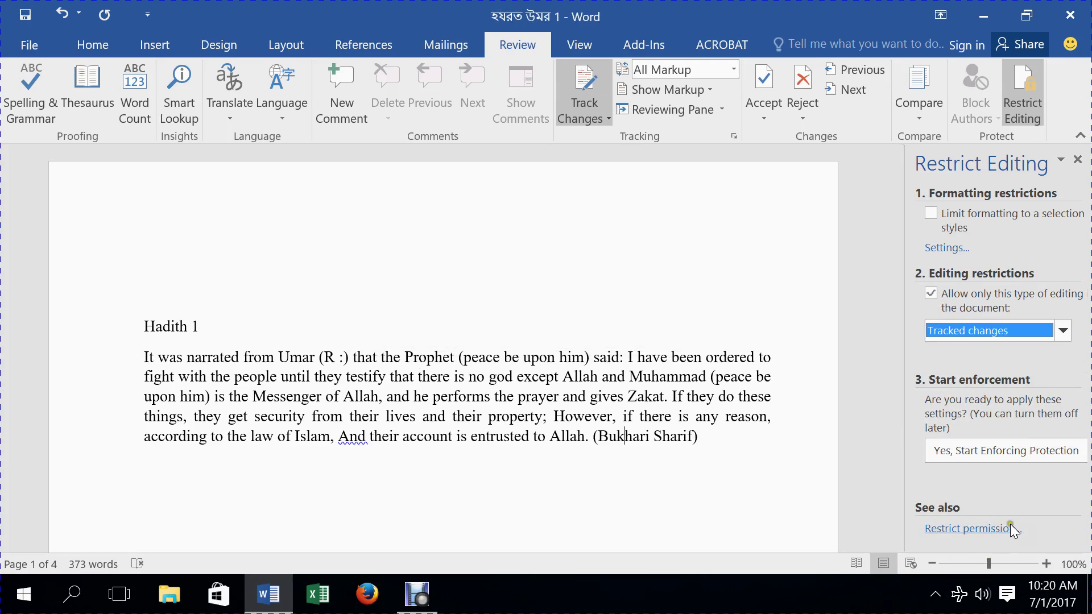
- Begin enforcing protection with a password, then cancel without applying it
left_click(980, 451)
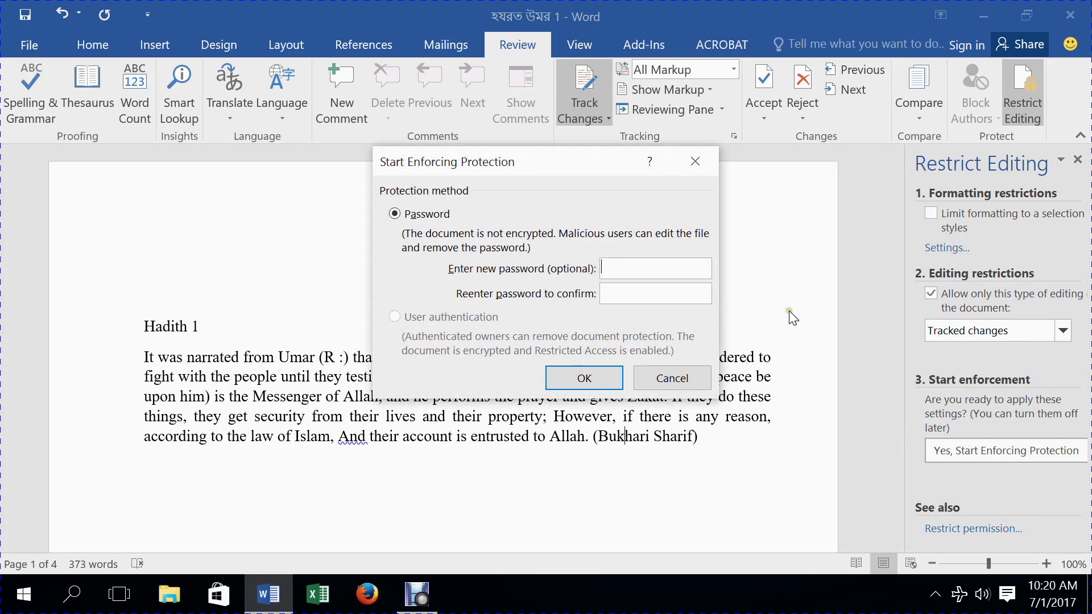
type("1")
left_click(646, 290)
type("12")
left_click(697, 377)
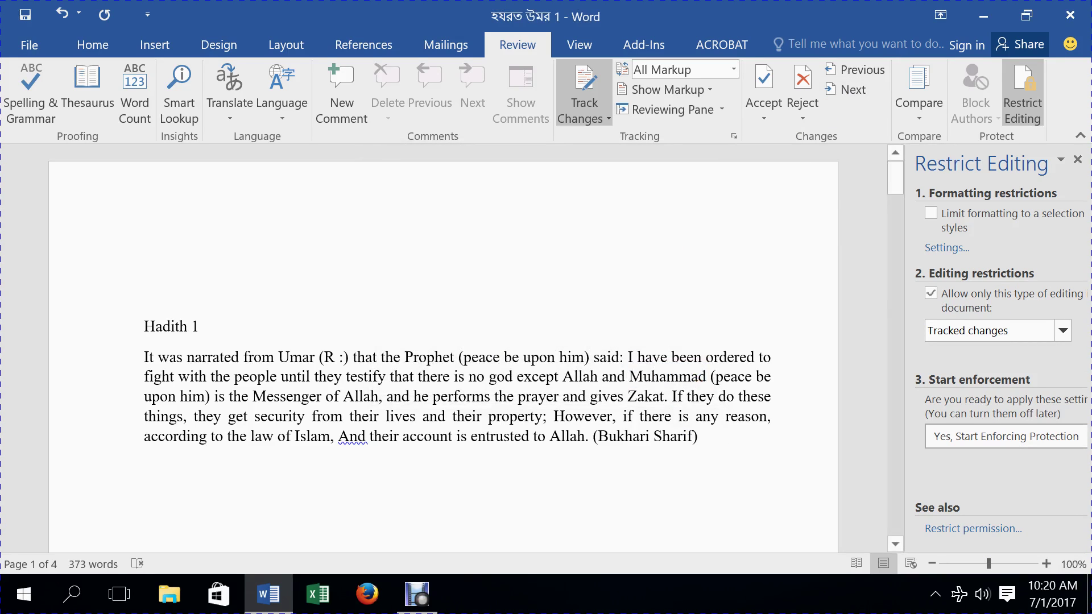
- Type test text 'utuytuy' after the citation, view the Reject options, and delete it
type("utuytuy")
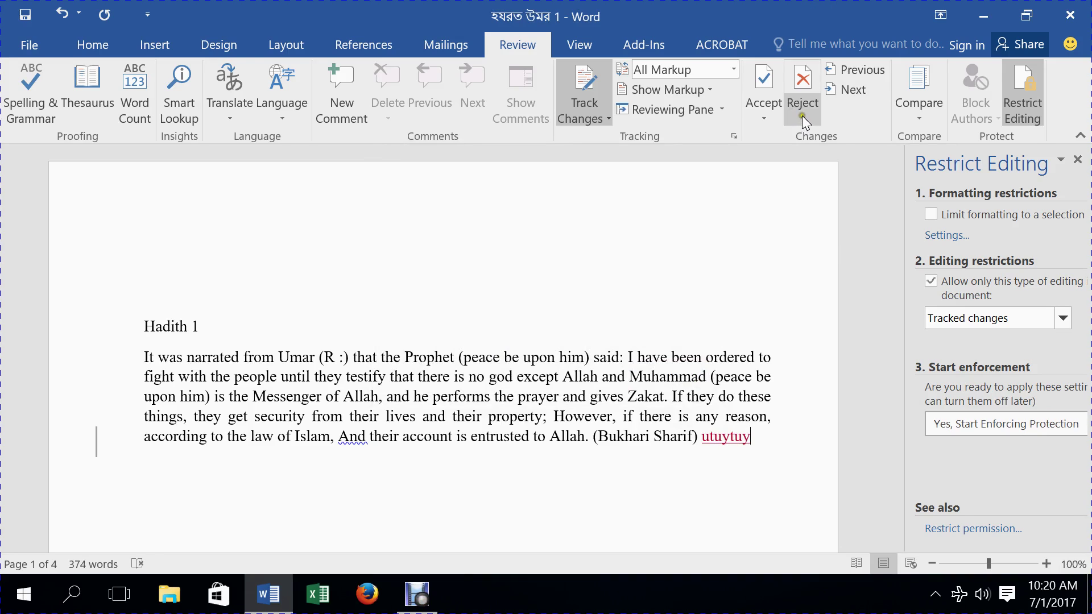
left_click(802, 115)
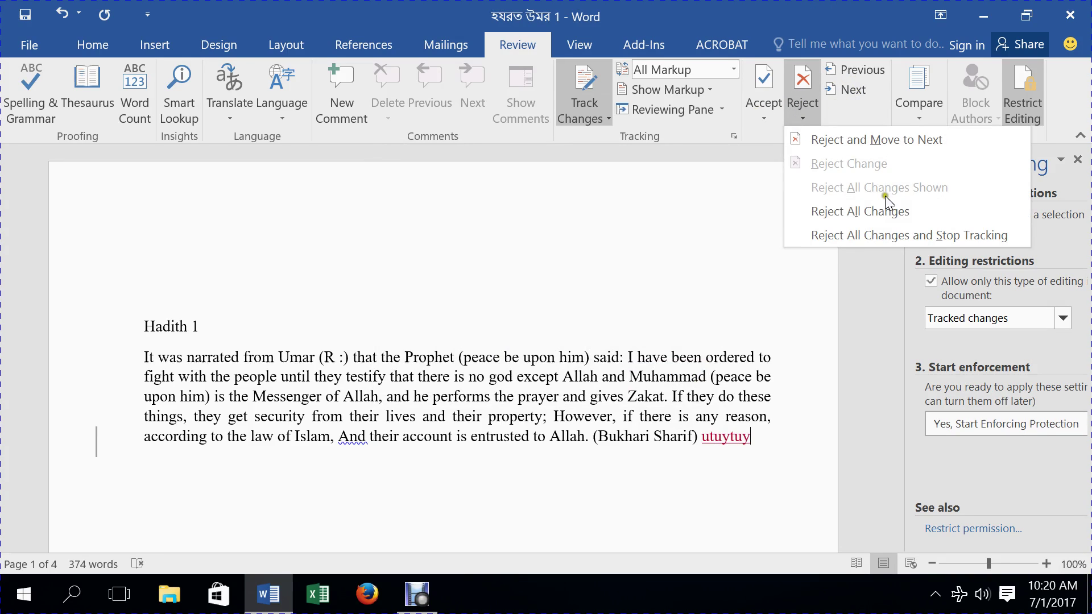
left_click(759, 452)
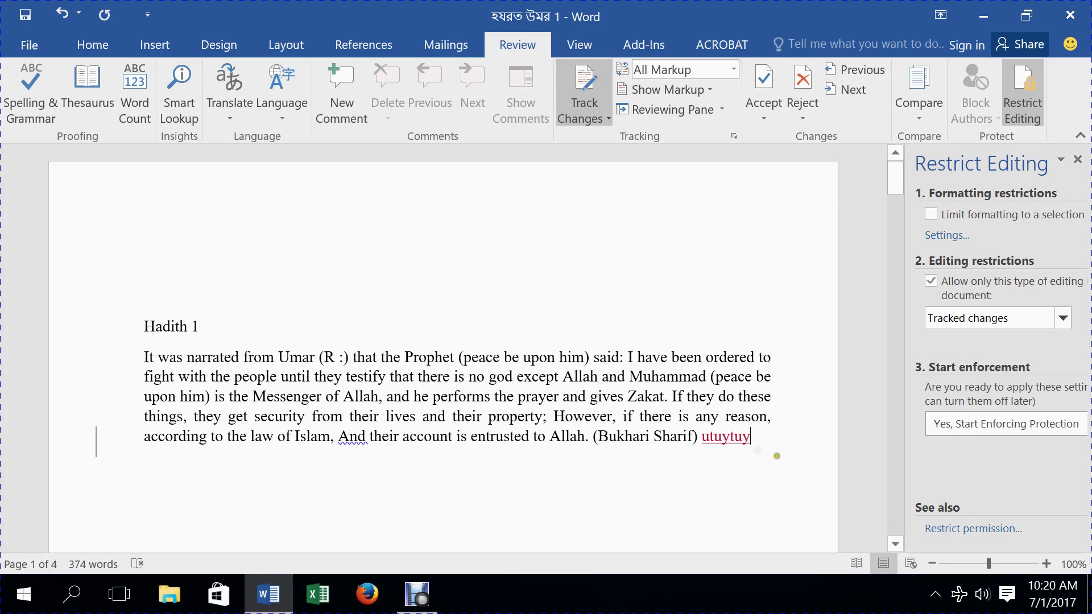
key("BackSpace")
key("BackSpace")
key("BackSpace")
key("BackSpace")
key("BackSpace")
key("BackSpace")
key("BackSpace")
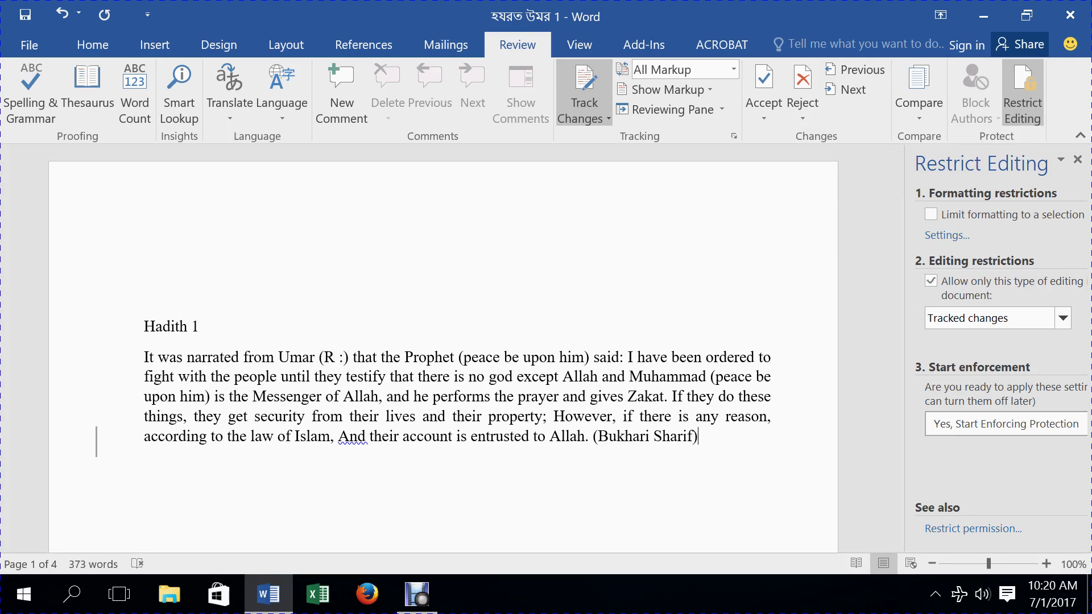
- Enforce tracked-changes protection with a password and its confirmation
left_click(1026, 424)
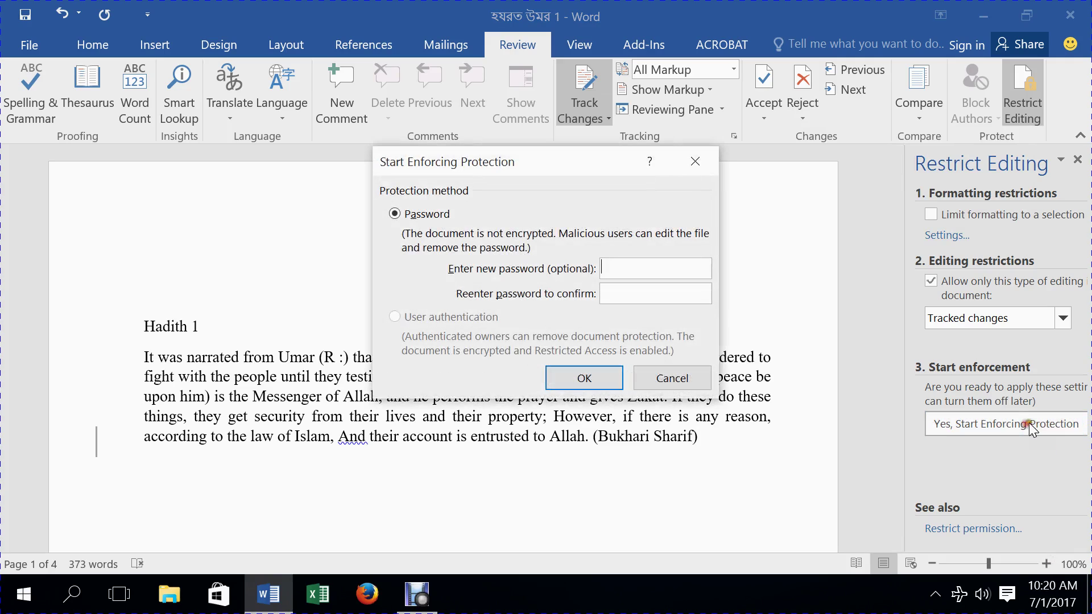
type("123")
left_click(651, 288)
type("123")
left_click(580, 377)
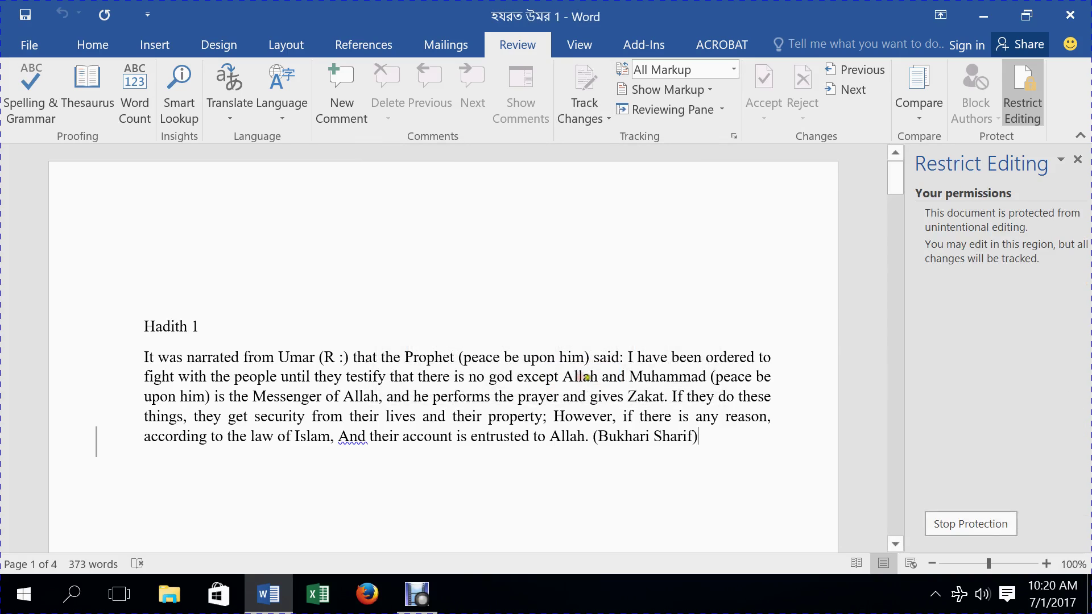
- Type and backspace test text 'ytuuyuruytuy' and 'oiyrpoipoioywoop', deleting the paragraph ending as tracked strikethrough
left_click(37, 17)
type("ytuuyur")
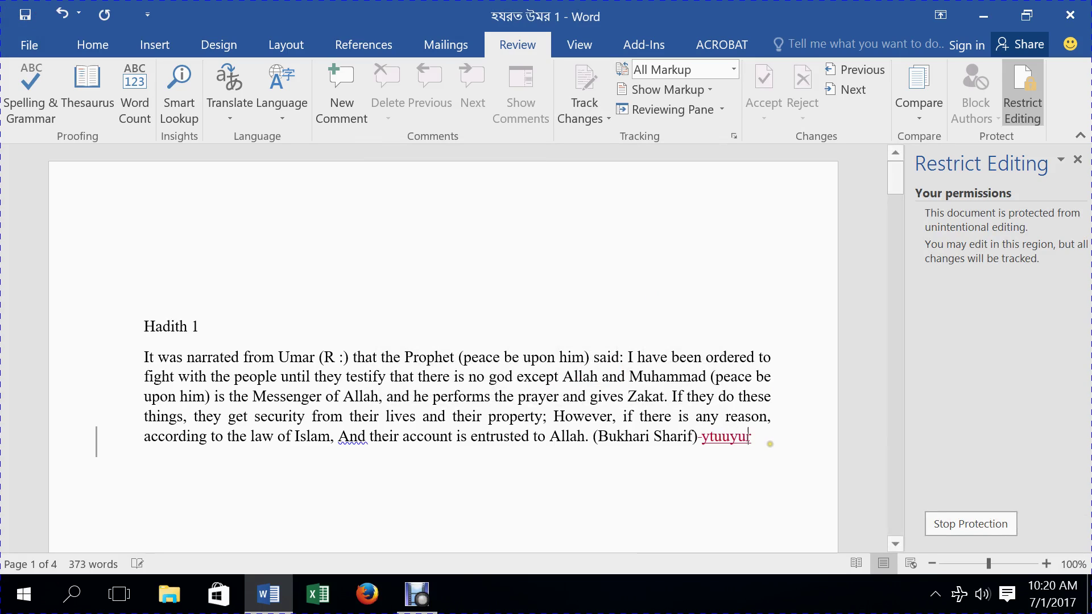
type("uytuy")
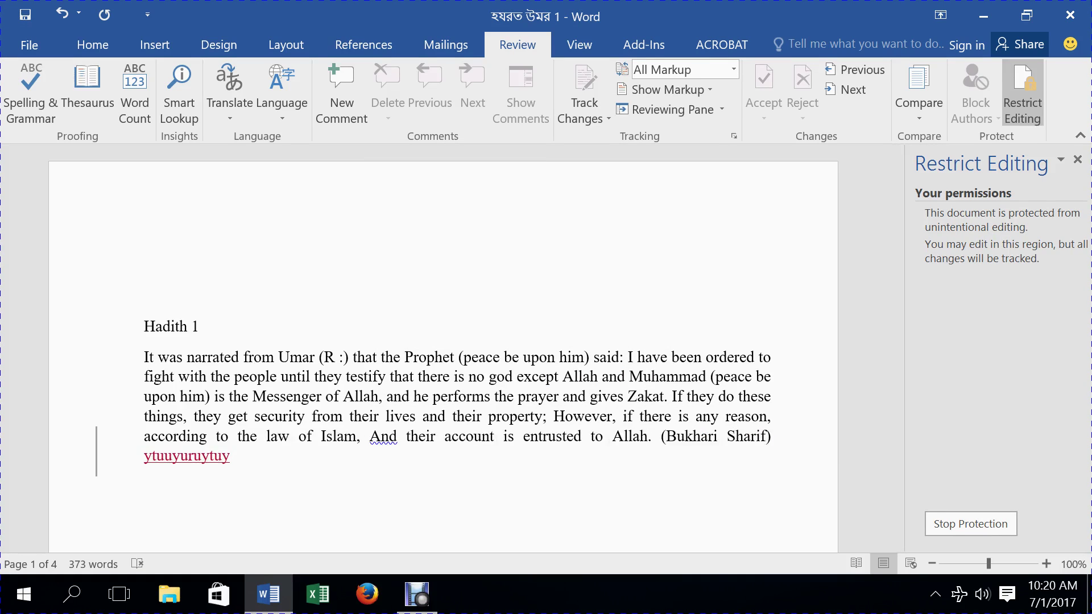
key("BackSpace")
key("BackSpace")
key("BackSpace")
key("BackSpace")
key("BackSpace")
key("BackSpace")
key("BackSpace")
key("BackSpace")
key("BackSpace")
key("BackSpace")
key("BackSpace")
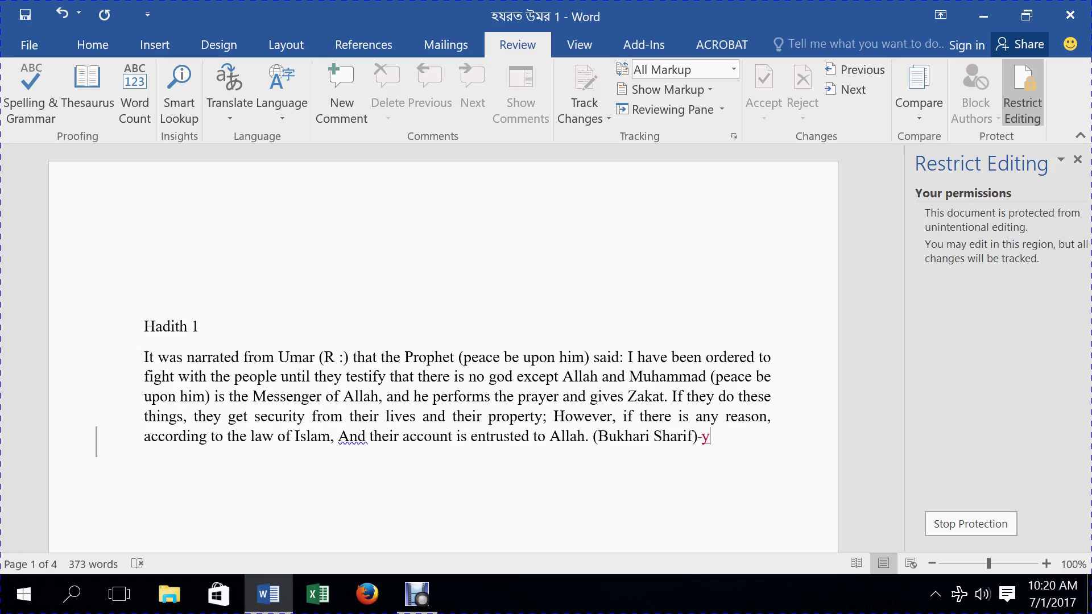
key("BackSpace")
key("BackSpace")
key("BackSpace")
key("BackSpace")
key("BackSpace")
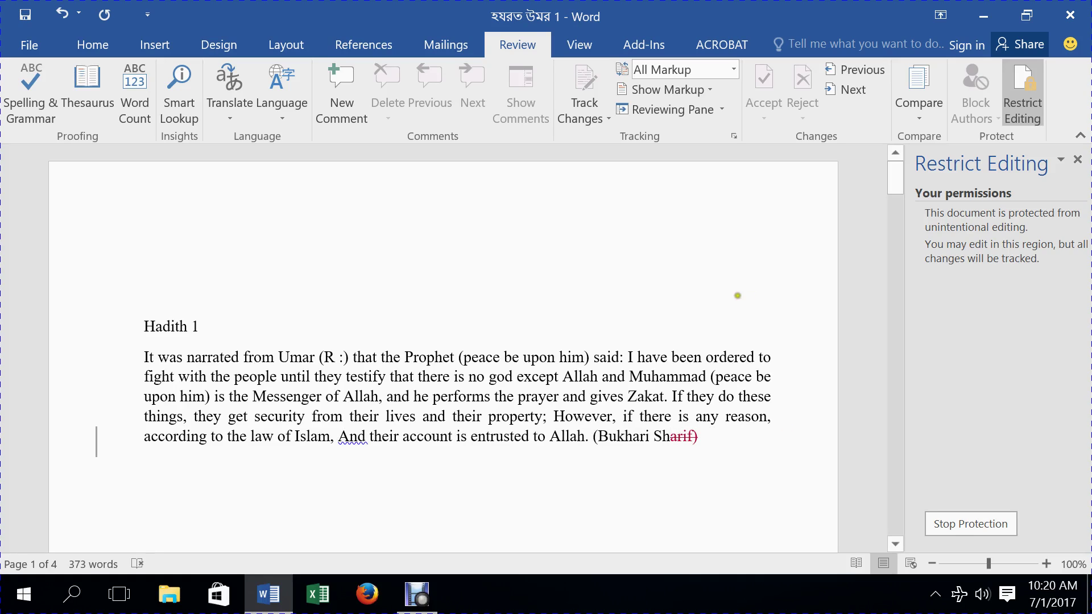
key("BackSpace")
key("BackSpace")
key("BackSpace")
key("BackSpace")
key("BackSpace")
key("BackSpace")
key("BackSpace")
key("BackSpace")
key("BackSpace")
key("BackSpace")
key("BackSpace")
key("BackSpace")
key("BackSpace")
key("BackSpace")
key("BackSpace")
key("BackSpace")
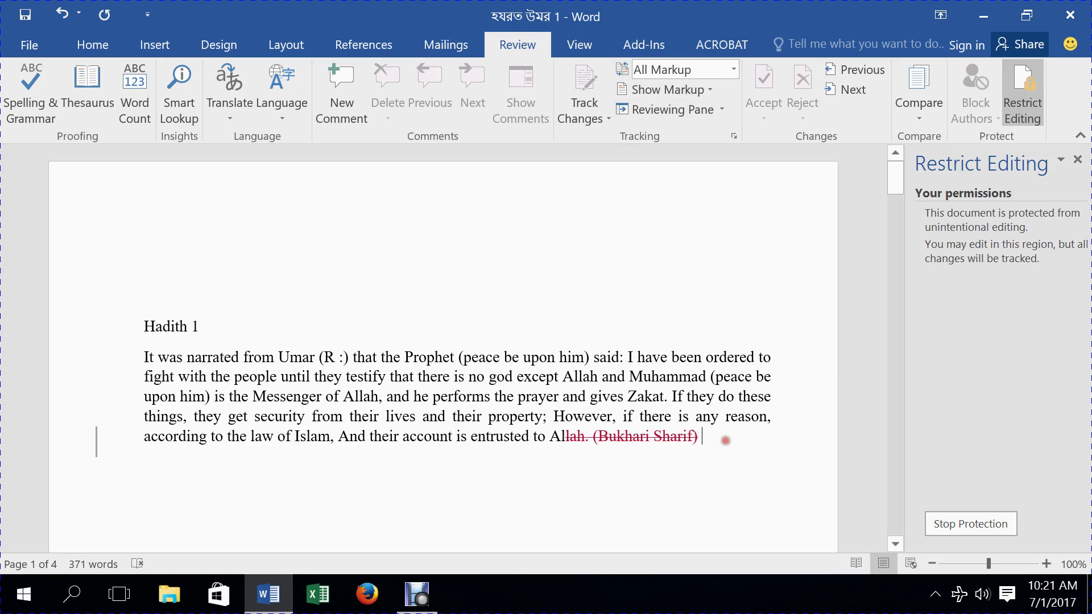
type("oiyrpoipoioywoop")
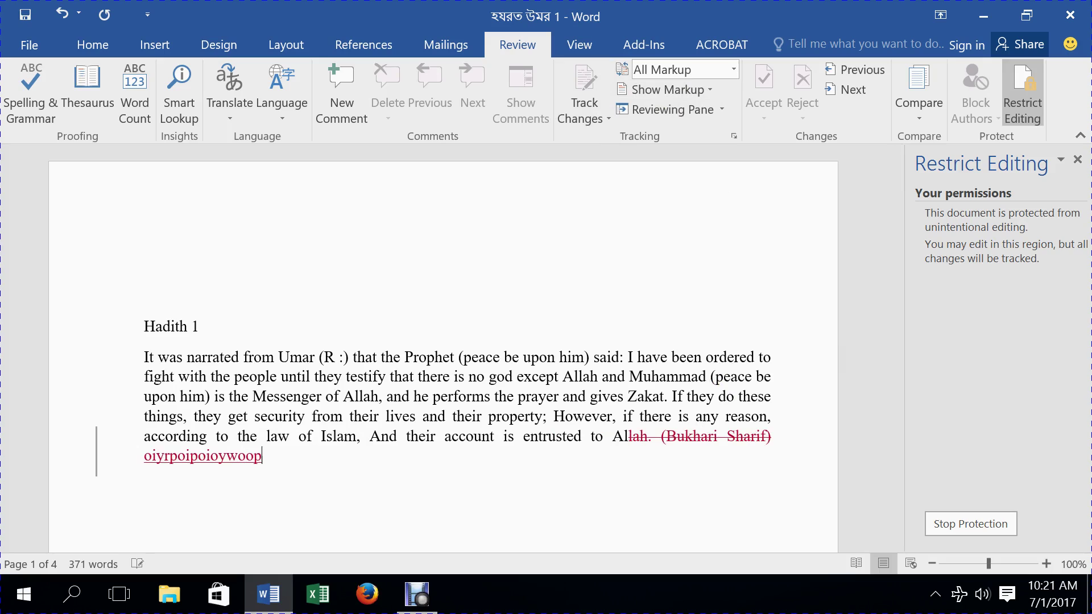
key("BackSpace")
key("BackSpace")
key("BackSpace")
key("BackSpace")
key("BackSpace")
key("BackSpace")
key("BackSpace")
key("BackSpace")
key("BackSpace")
key("BackSpace")
key("BackSpace")
key("BackSpace")
key("BackSpace")
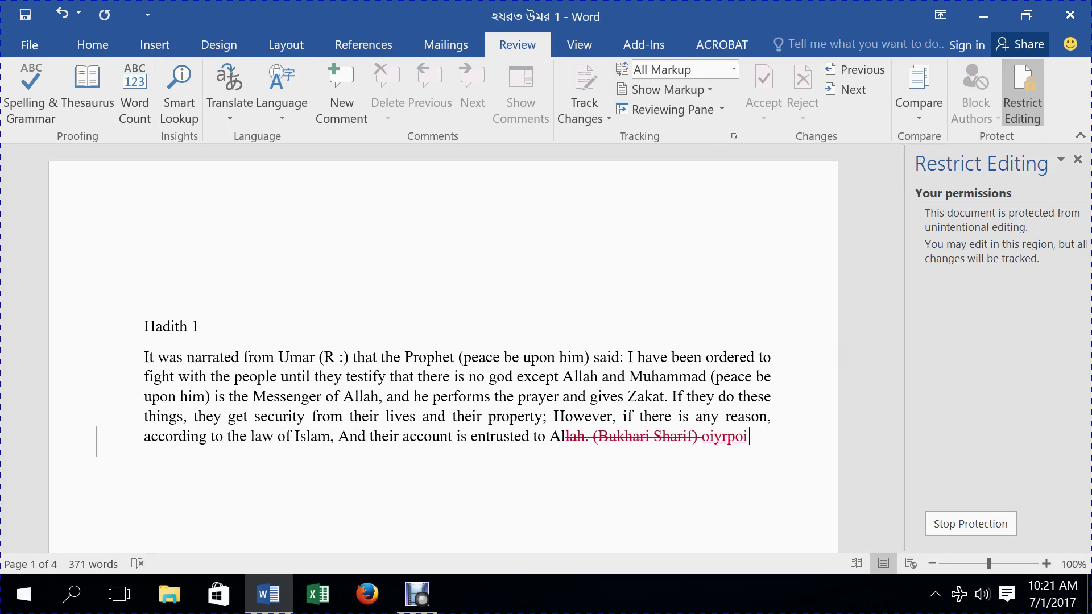
key("BackSpace")
key("BackSpace")
key("BackSpace")
key("BackSpace")
key("BackSpace")
key("BackSpace")
key("BackSpace")
key("BackSpace")
key("BackSpace")
key("BackSpace")
key("BackSpace")
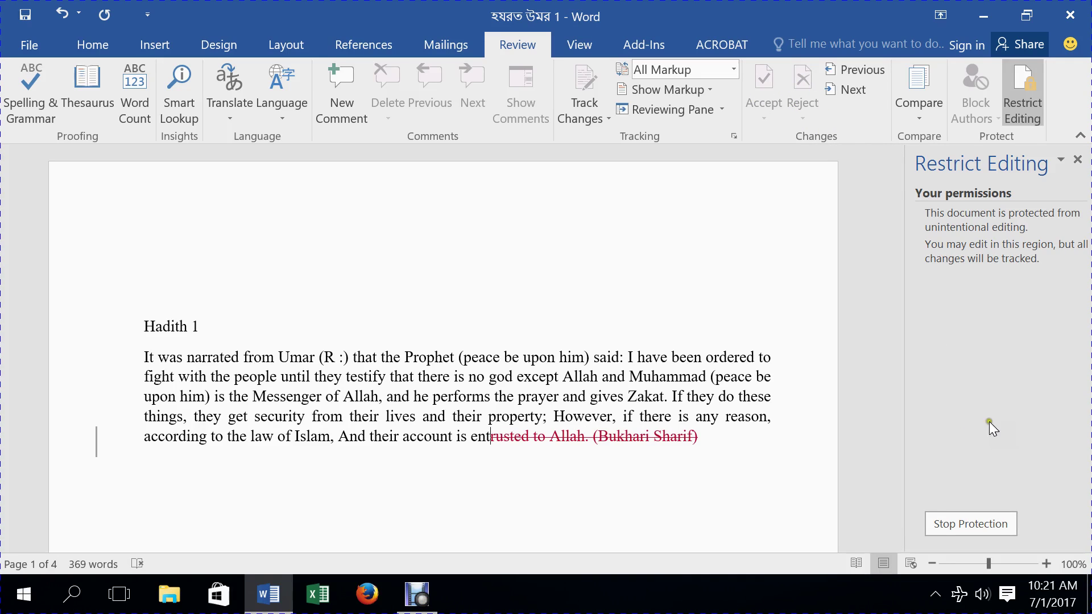
- Unprotect the document with its password and reject all changes, restoring 'entrusted to Allah. (Bukhari Sharif)'
left_click(966, 524)
type("123")
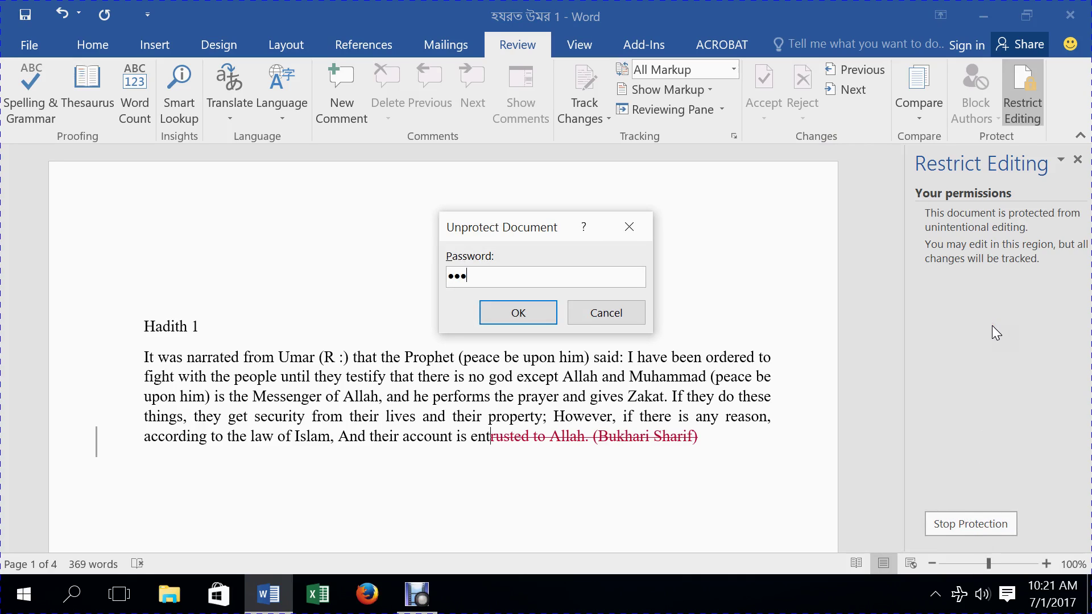
key("Return")
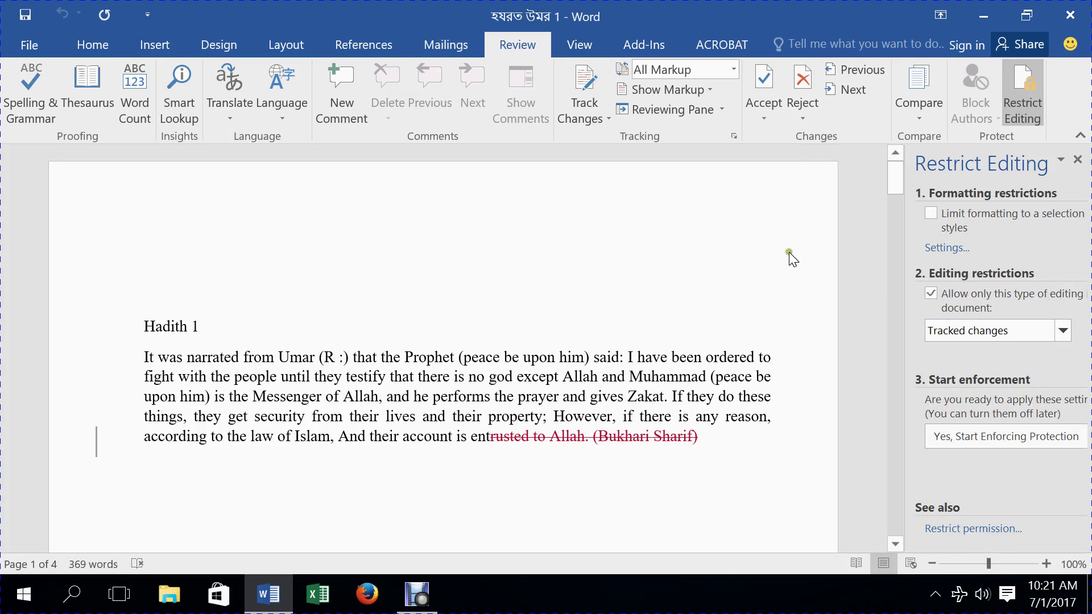
left_click(796, 102)
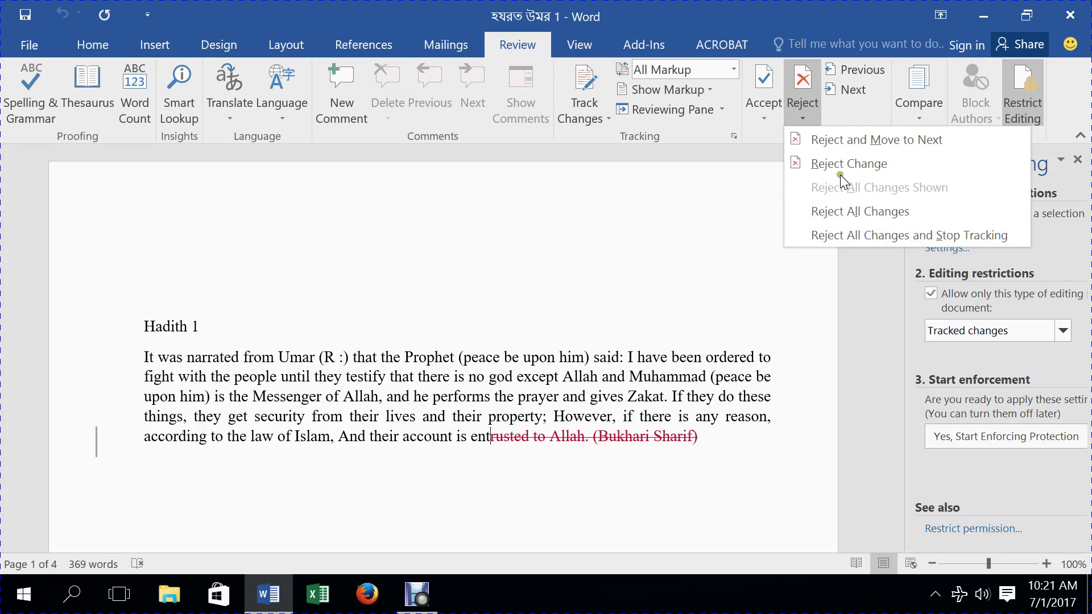
left_click(893, 210)
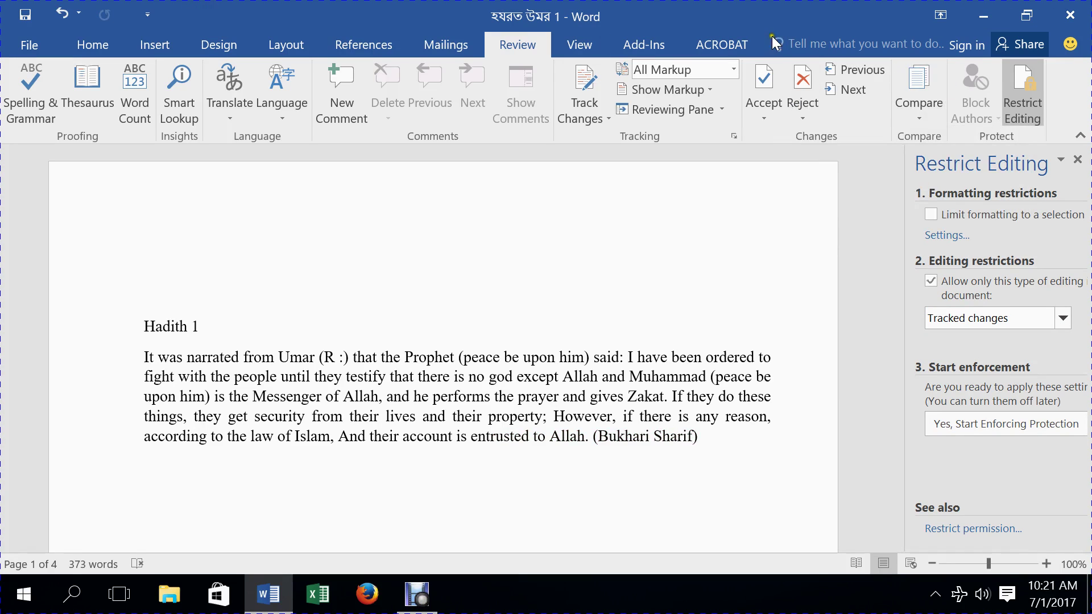
- Remove the 'Tracked changes' only editing restriction
left_click(1063, 318)
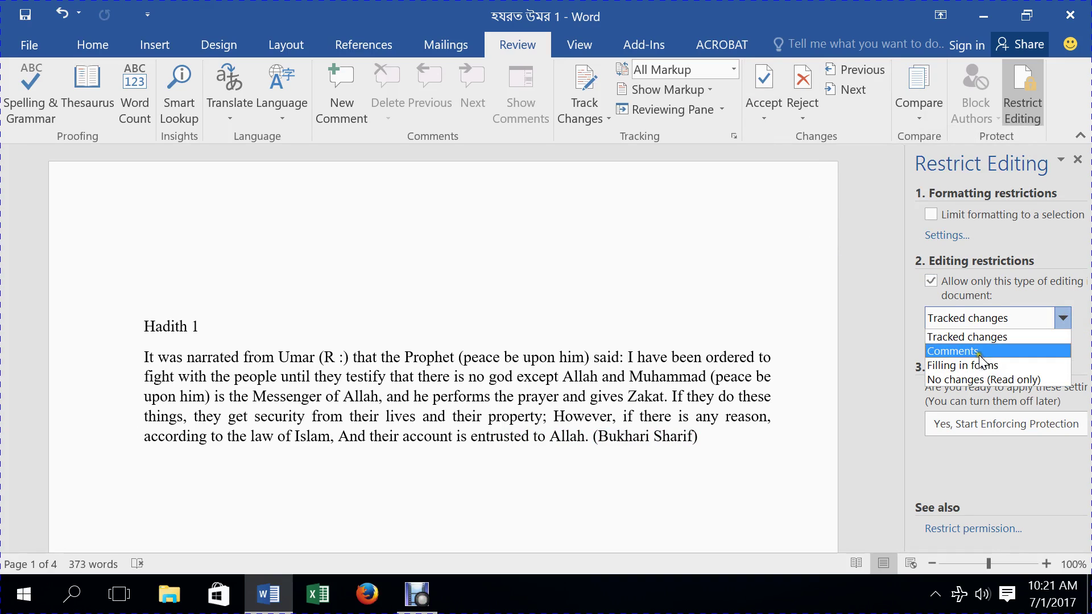
left_click(883, 345)
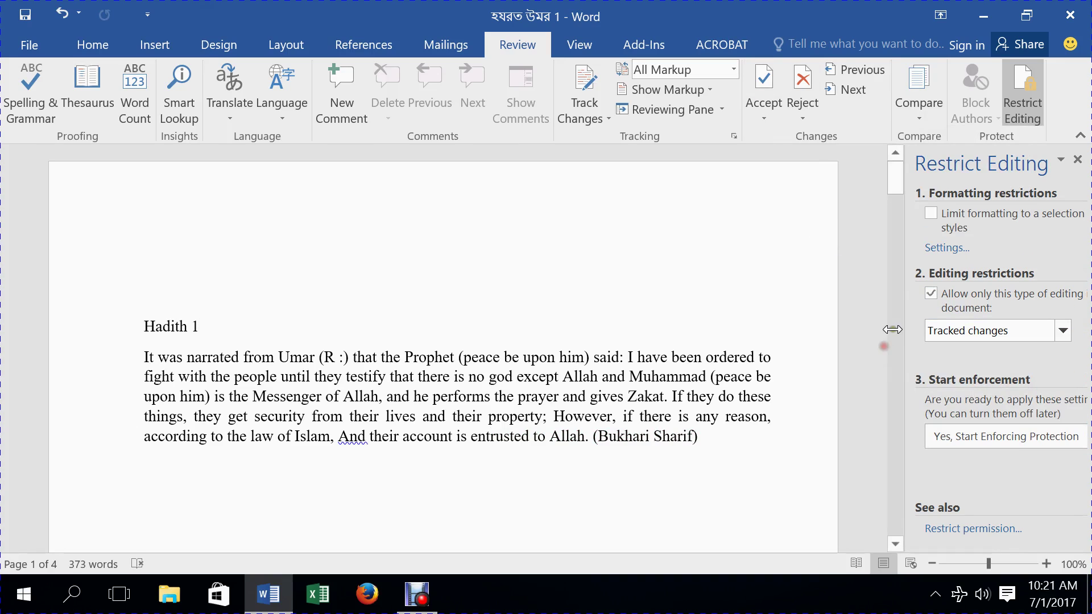
left_click(931, 293)
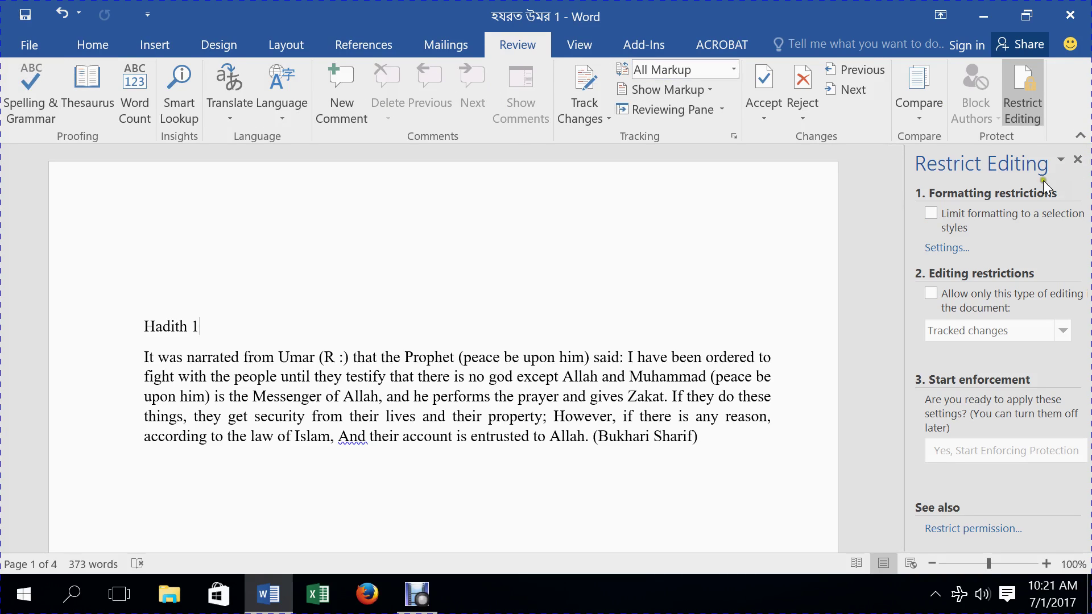
- Limit formatting to selected styles and disallow Article / Section, Balloon Text, Bibliography, Block Text and Body Text
left_click(934, 213)
left_click(942, 249)
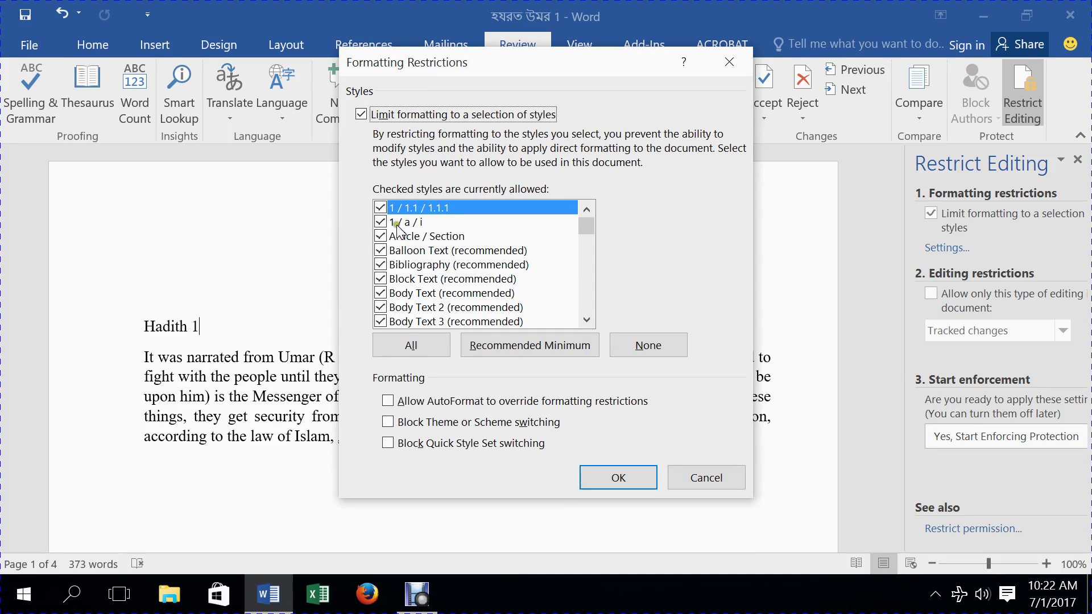
mouse_move(584, 228)
left_mouse_down()
mouse_move(592, 304)
mouse_move(586, 223)
left_mouse_up()
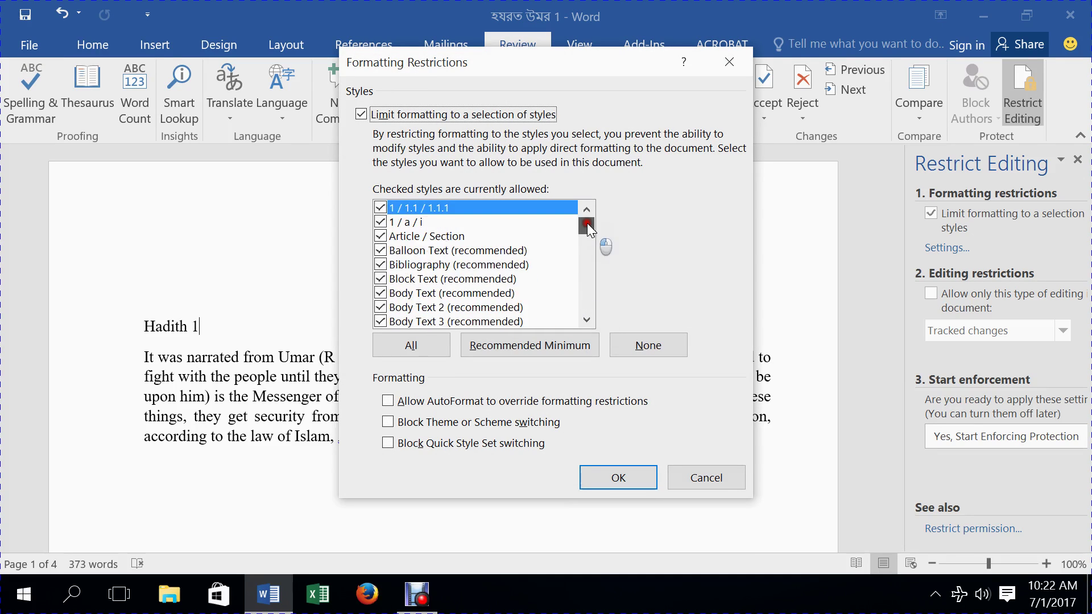
left_click(380, 236)
left_click(380, 250)
left_click(380, 264)
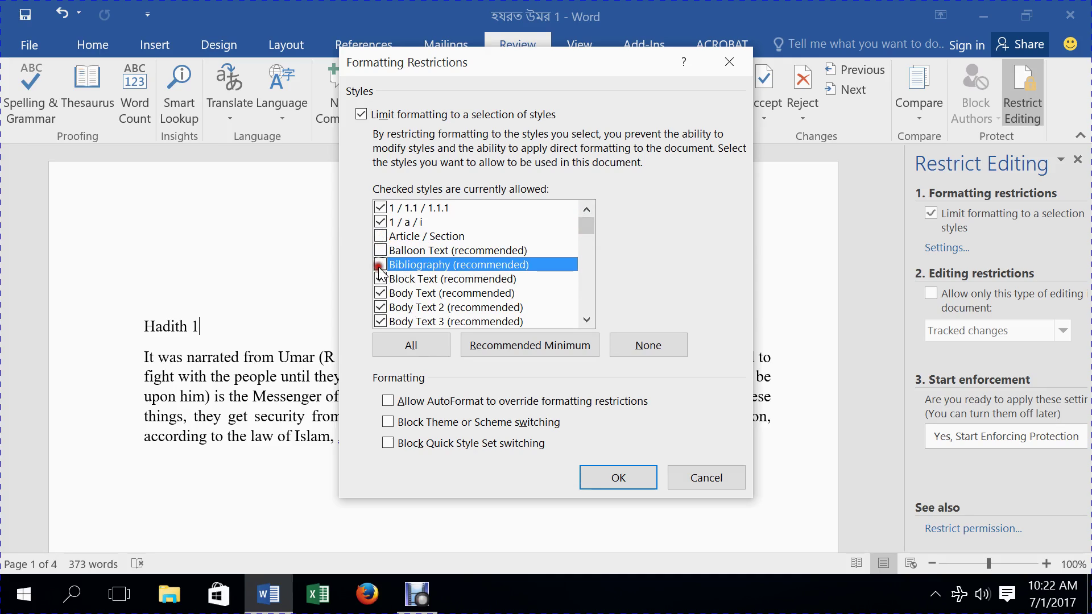
left_click(380, 279)
left_click(379, 293)
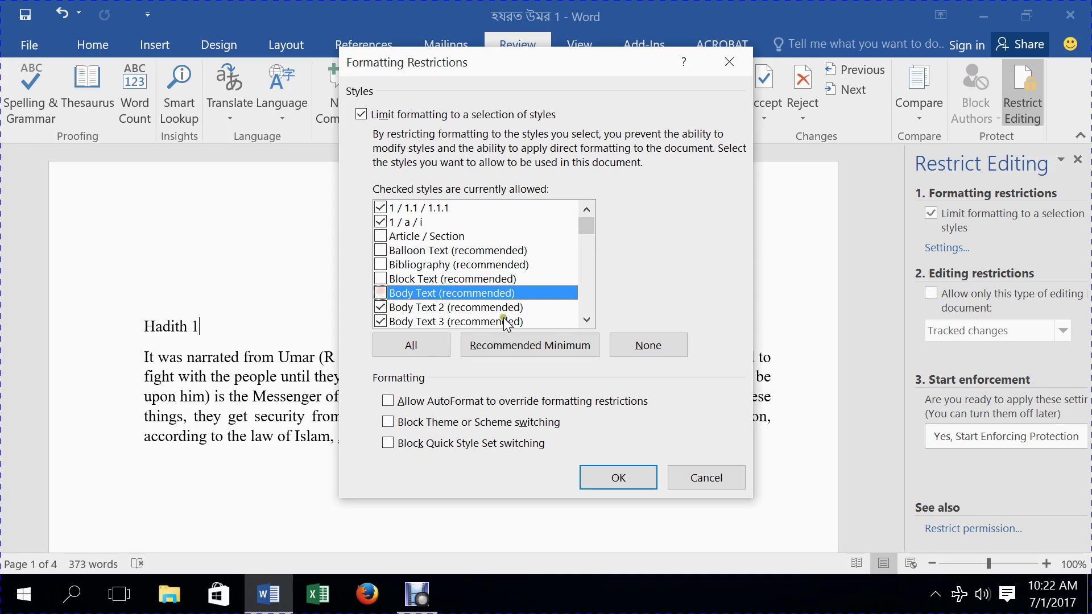
left_click(587, 319)
left_click(586, 319)
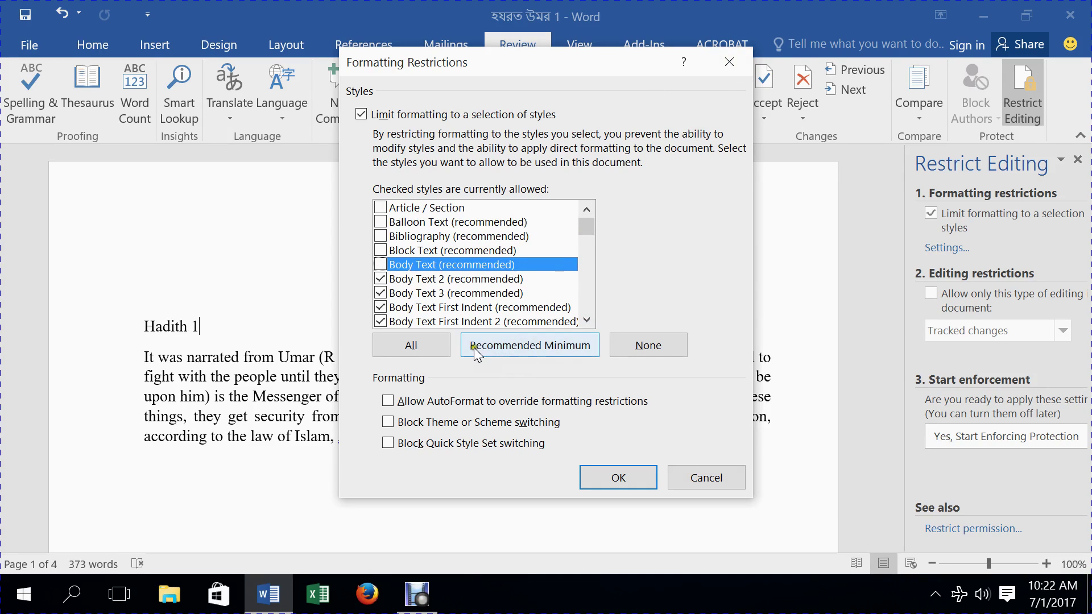
- Reset allowed styles to Recommended Minimum, disallow Heading 1, and apply the restrictions
left_click(548, 346)
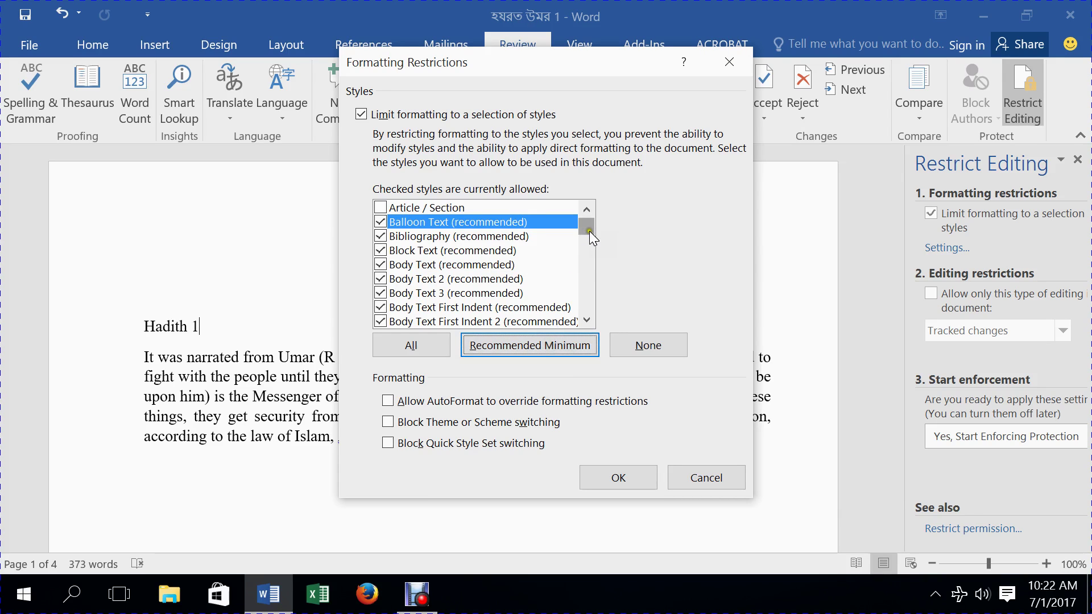
left_click_drag(589, 231, 585, 271)
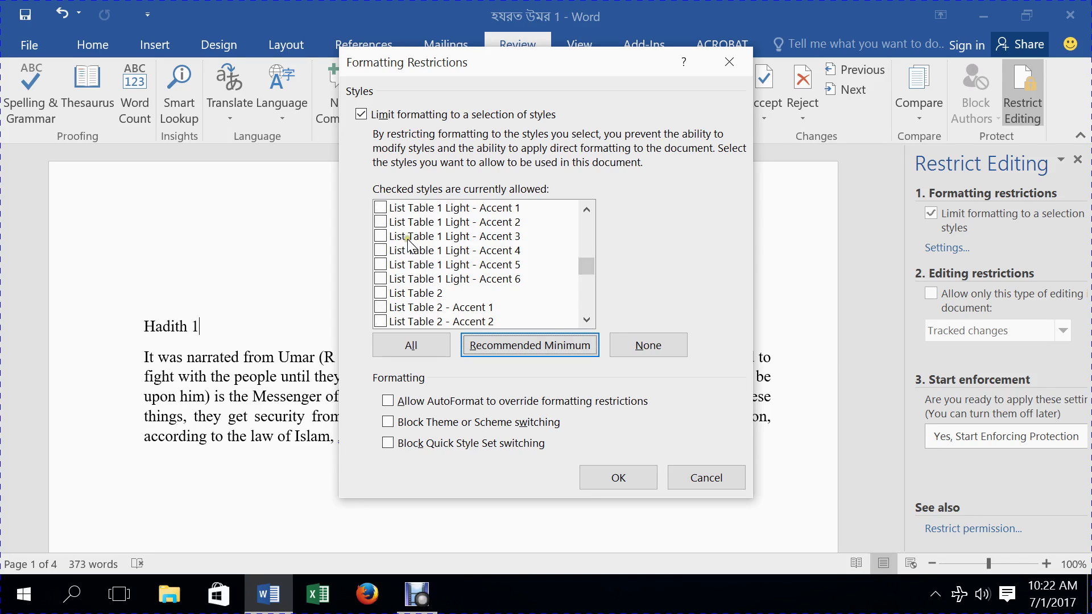
left_click_drag(586, 264, 583, 245)
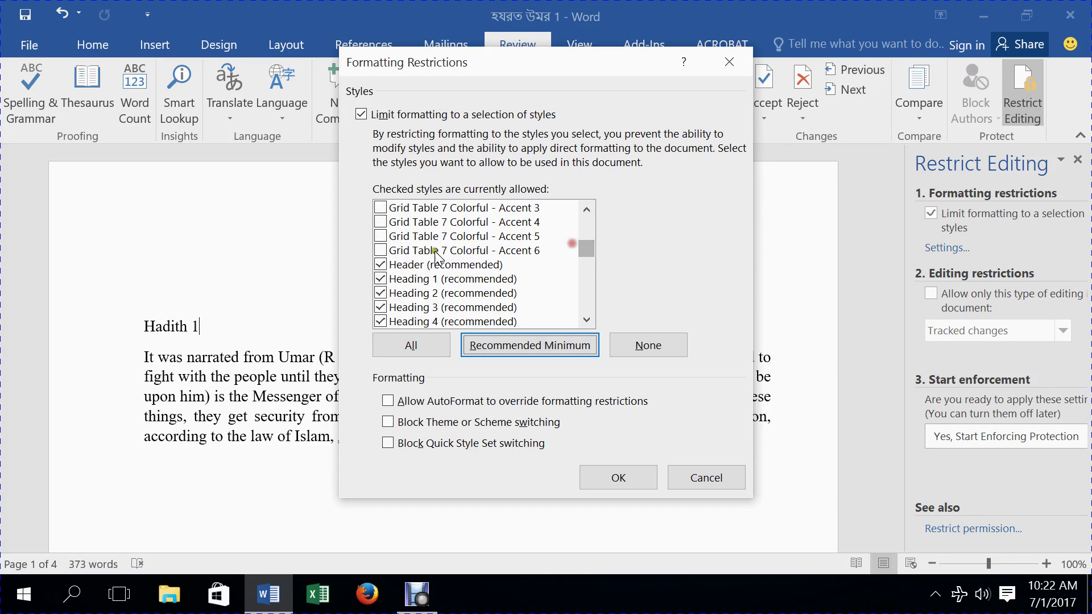
left_click(383, 278)
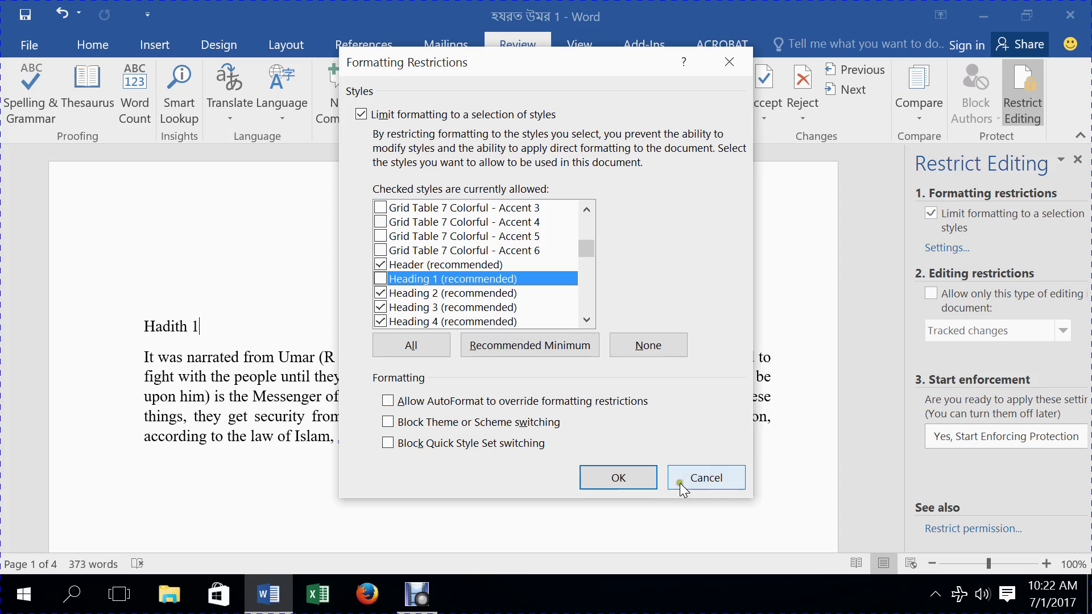
left_click(619, 478)
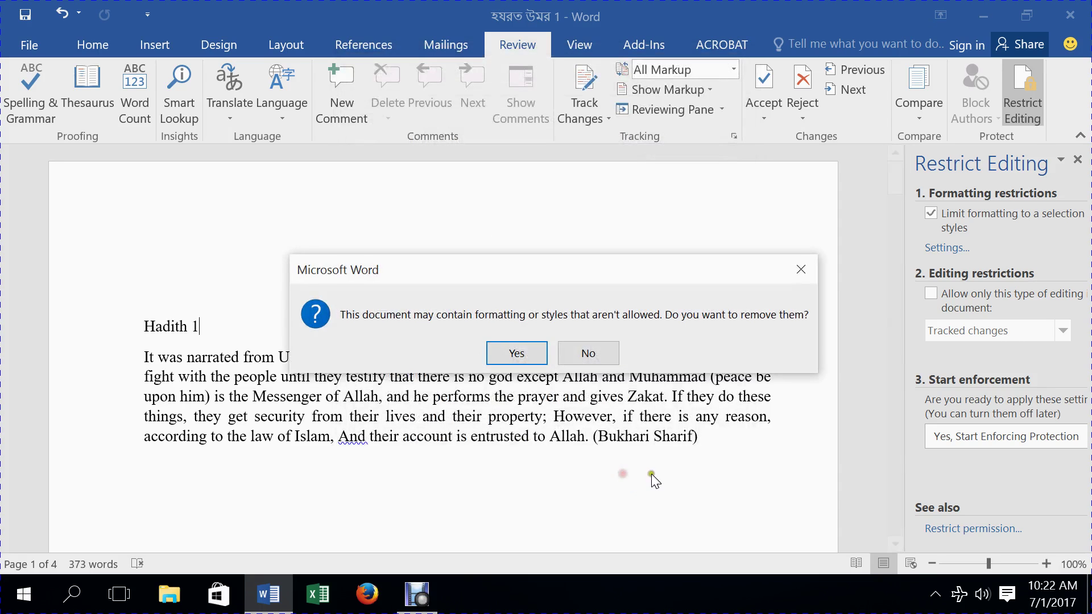
- Remove disallowed formatting and enforce the style protection with a confirmed password
left_click(516, 352)
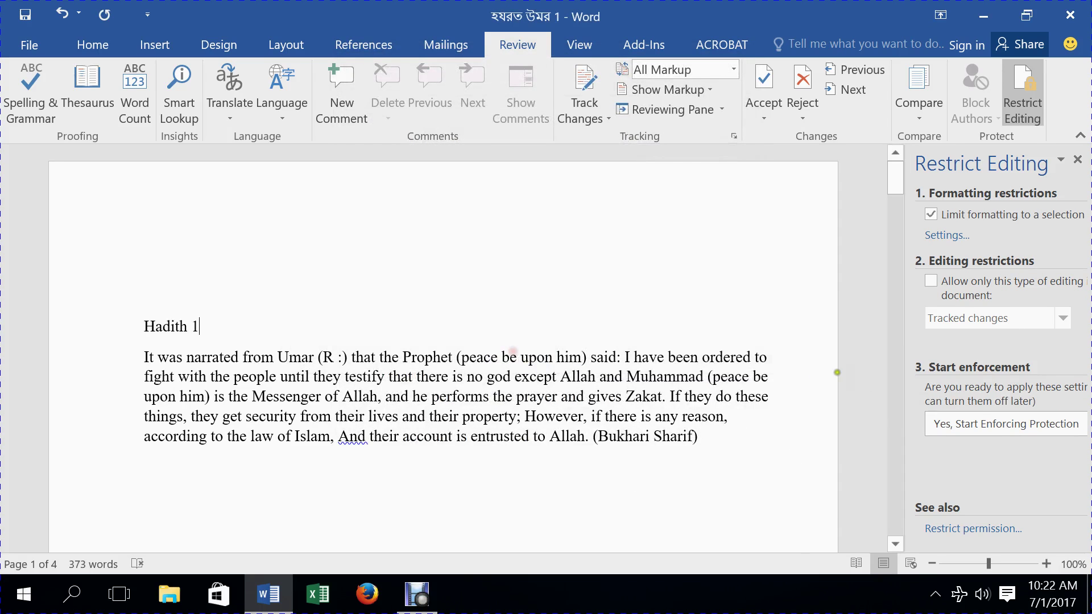
left_click(975, 427)
type("123")
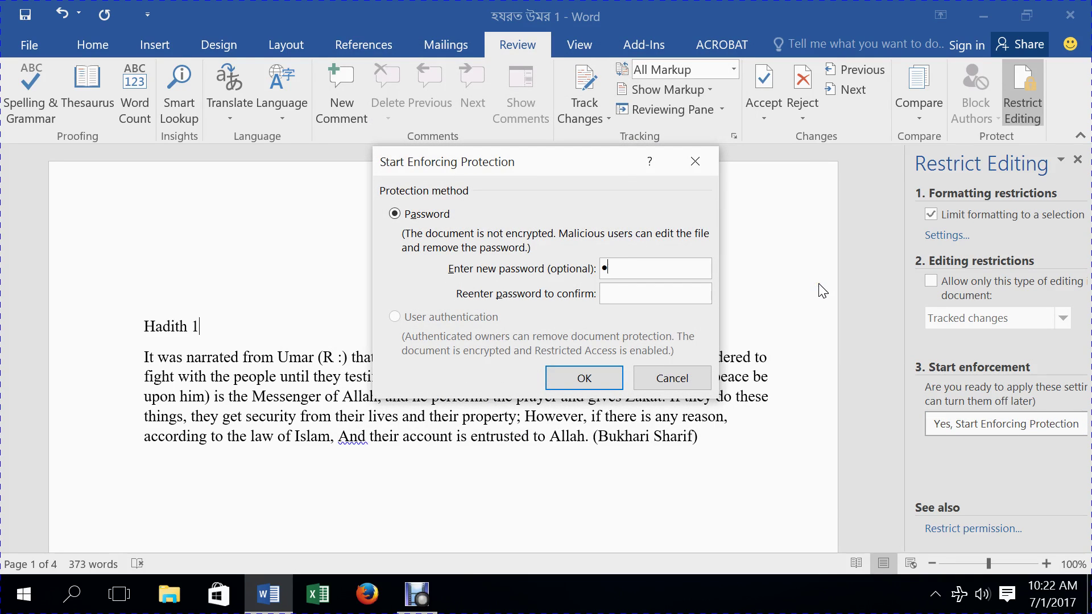
left_click(669, 294)
type("123")
key("Return")
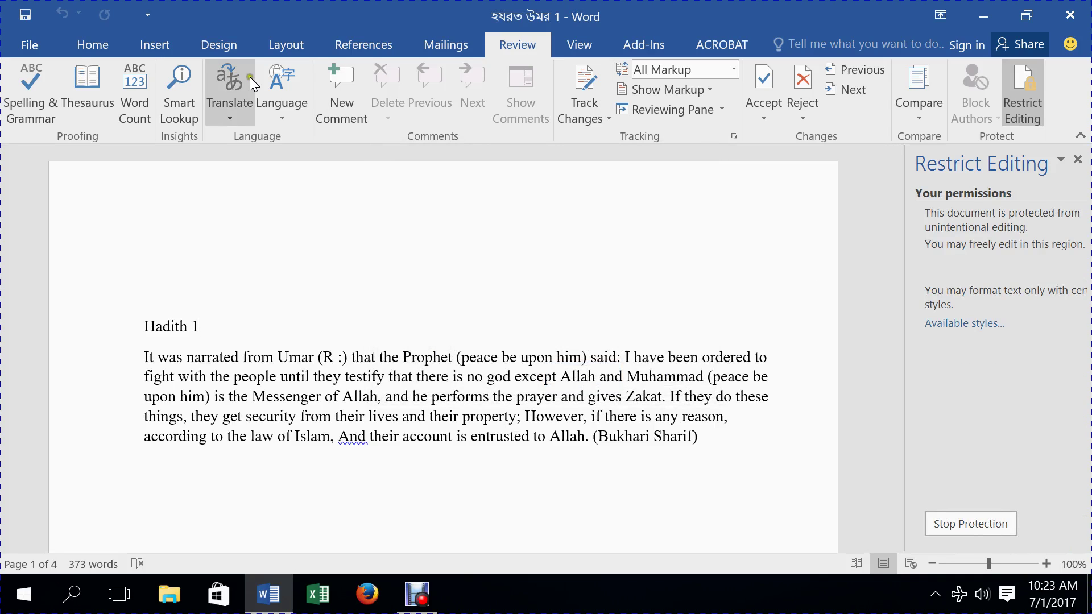
- Test the restriction by trying Heading 2 on Hadith 1, then browse Insert through Mailings and return to Review
left_click(89, 45)
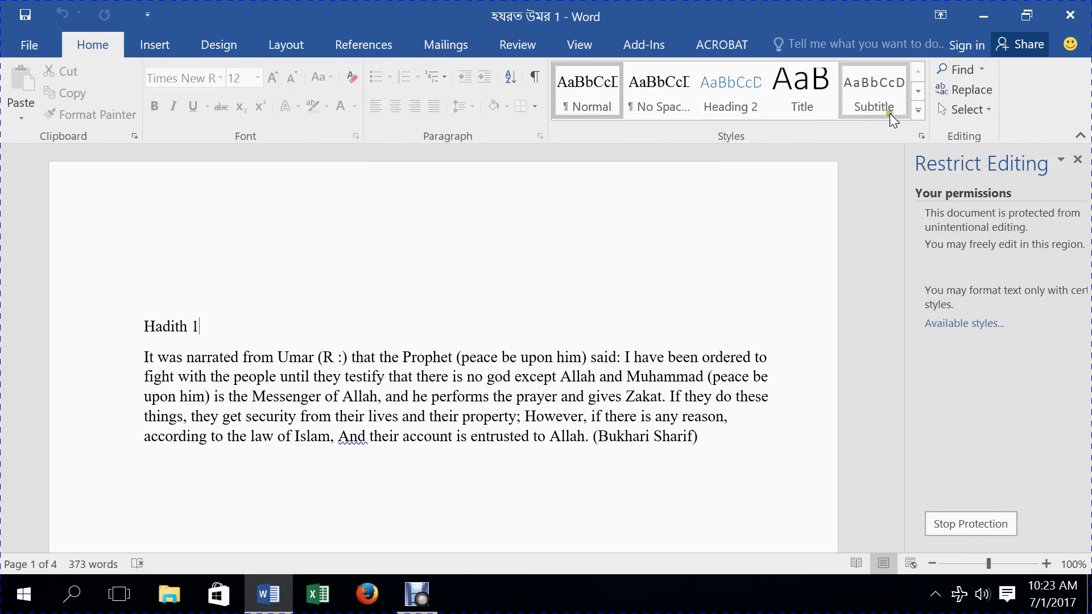
left_click(919, 110)
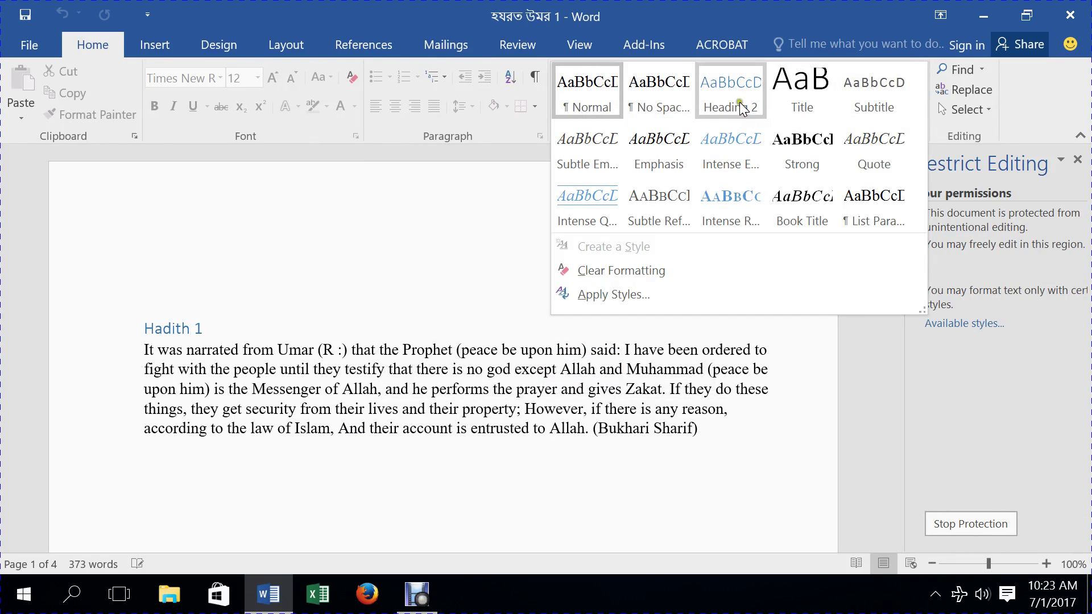
left_click(343, 325)
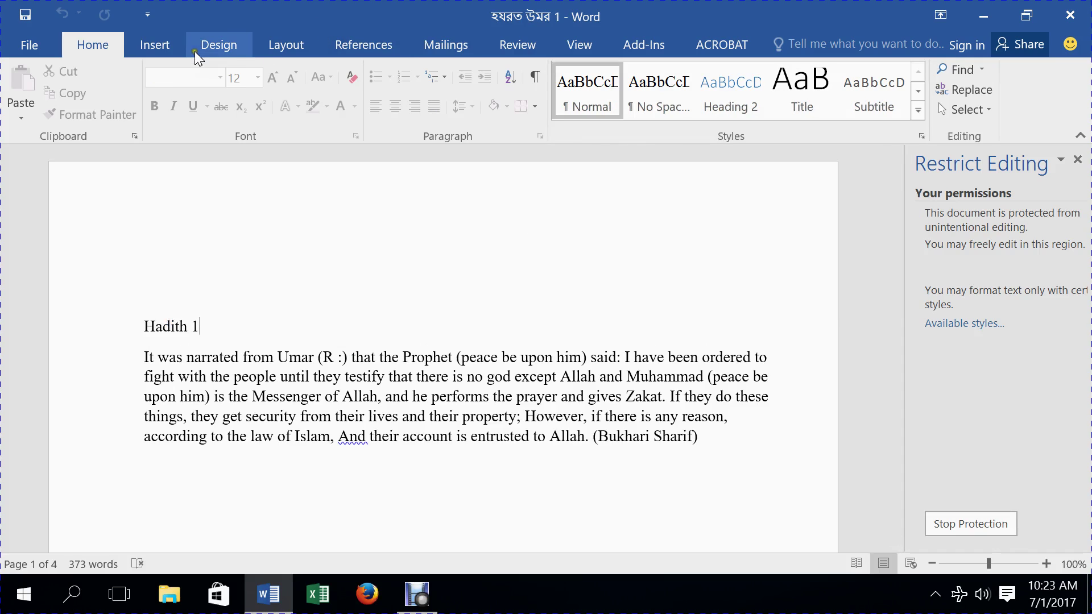
left_click(175, 46)
left_click(220, 43)
left_click(283, 43)
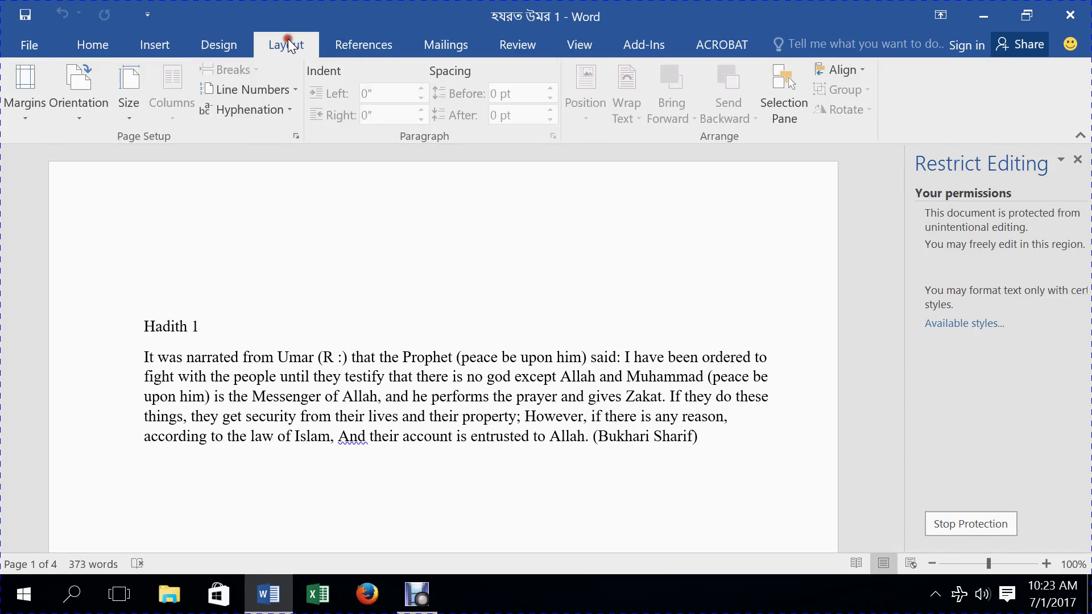
left_click(373, 41)
left_click(453, 43)
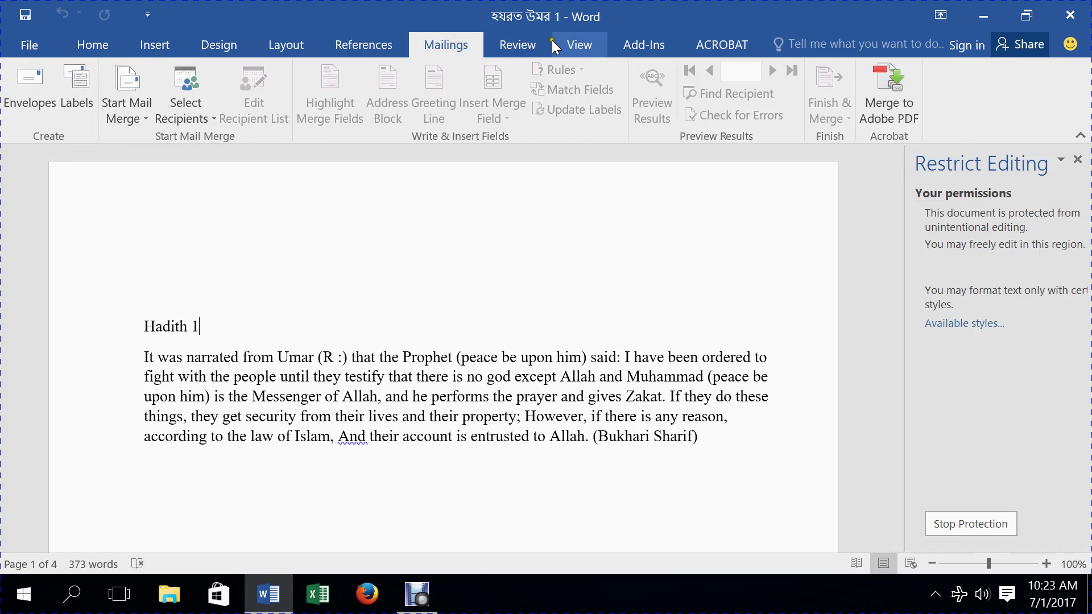
left_click(516, 44)
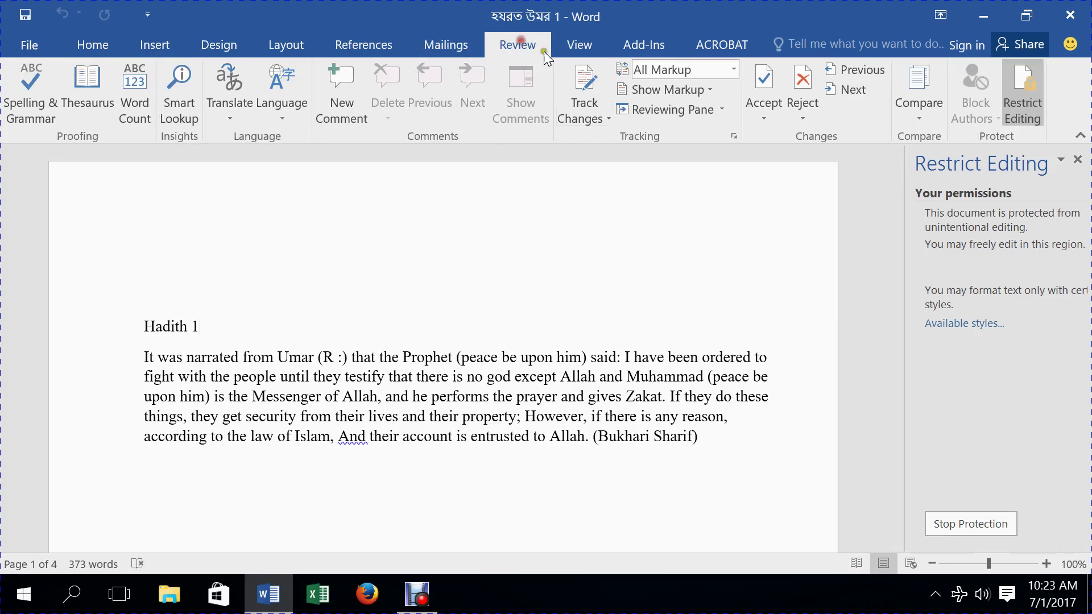
- Stop protection by entering the document password
left_click(992, 523)
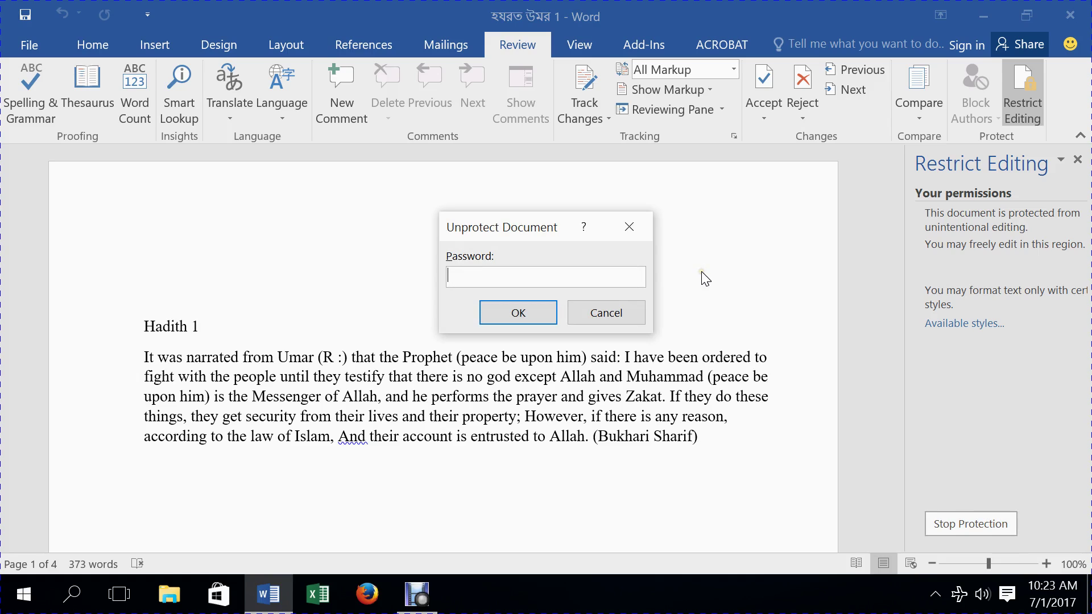
type("123")
key("Return")
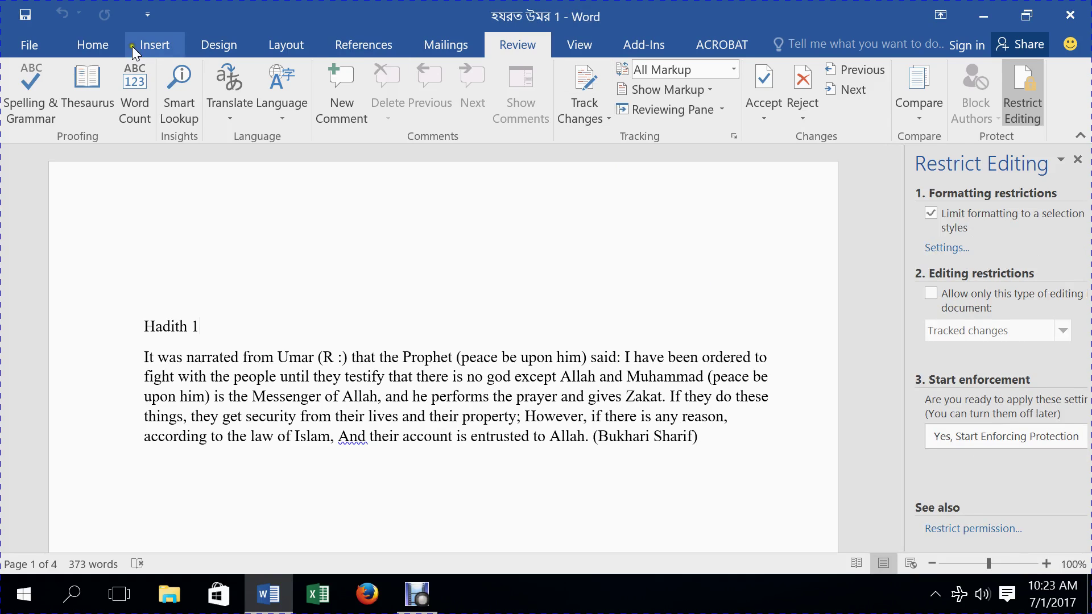
- Re-allow every style in Formatting Restrictions, using None then All
left_click(104, 45)
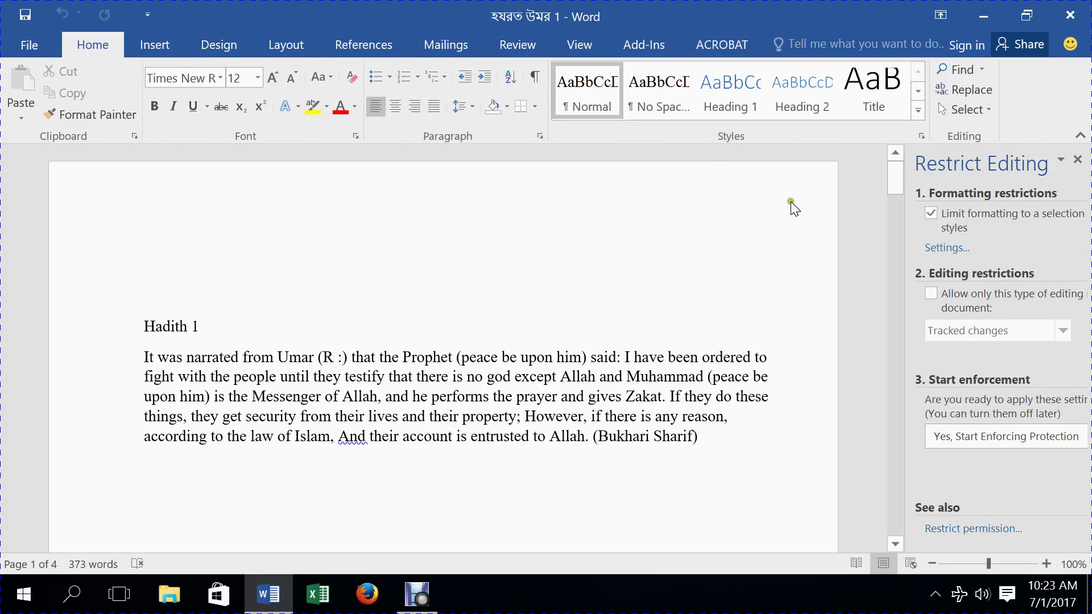
left_click(947, 249)
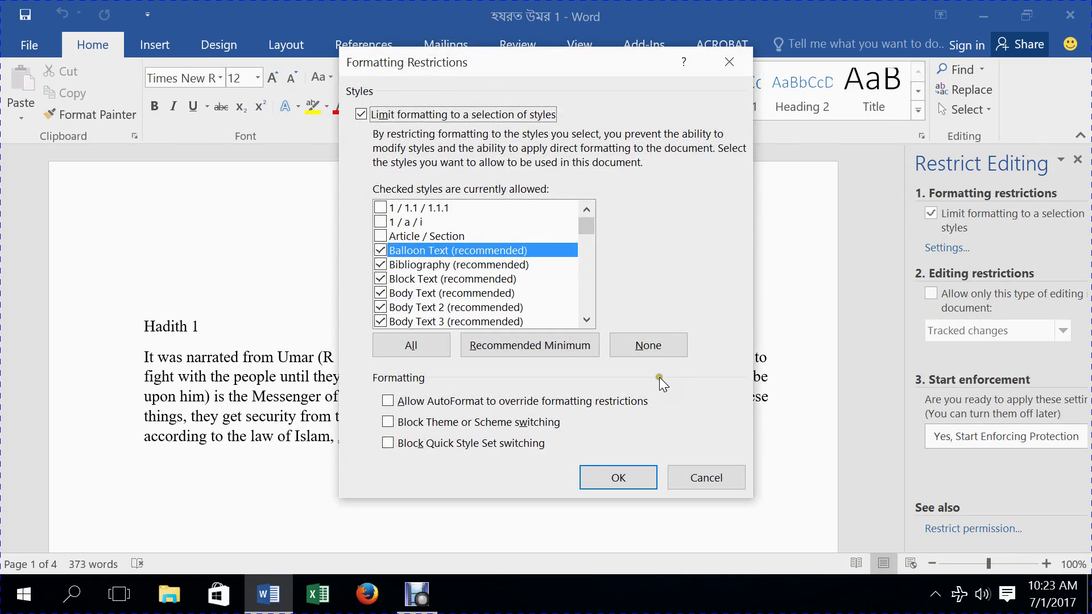
left_click(651, 346)
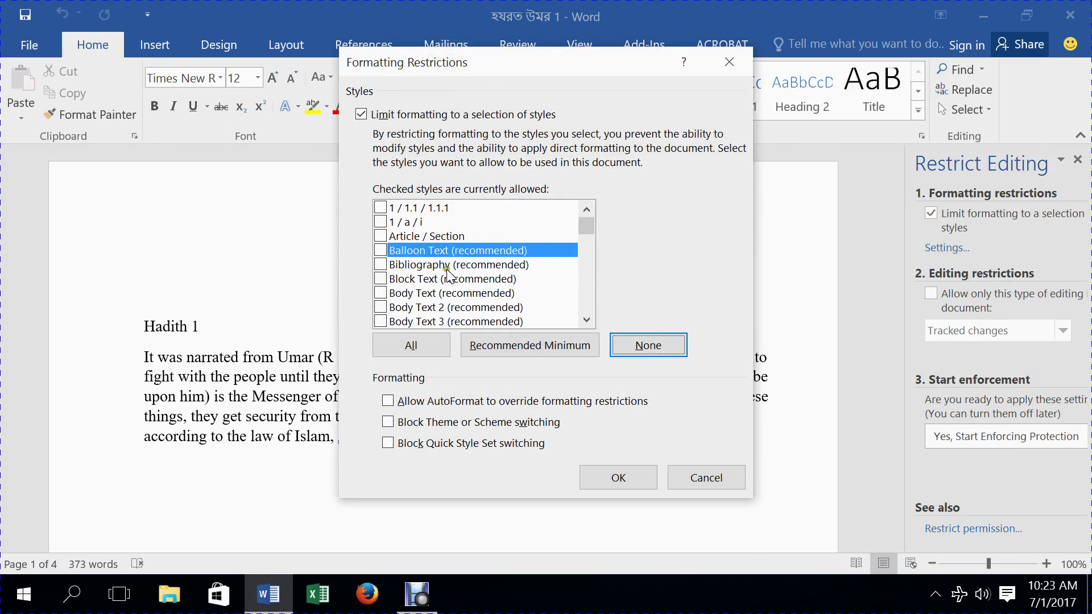
left_click_drag(587, 226, 588, 295)
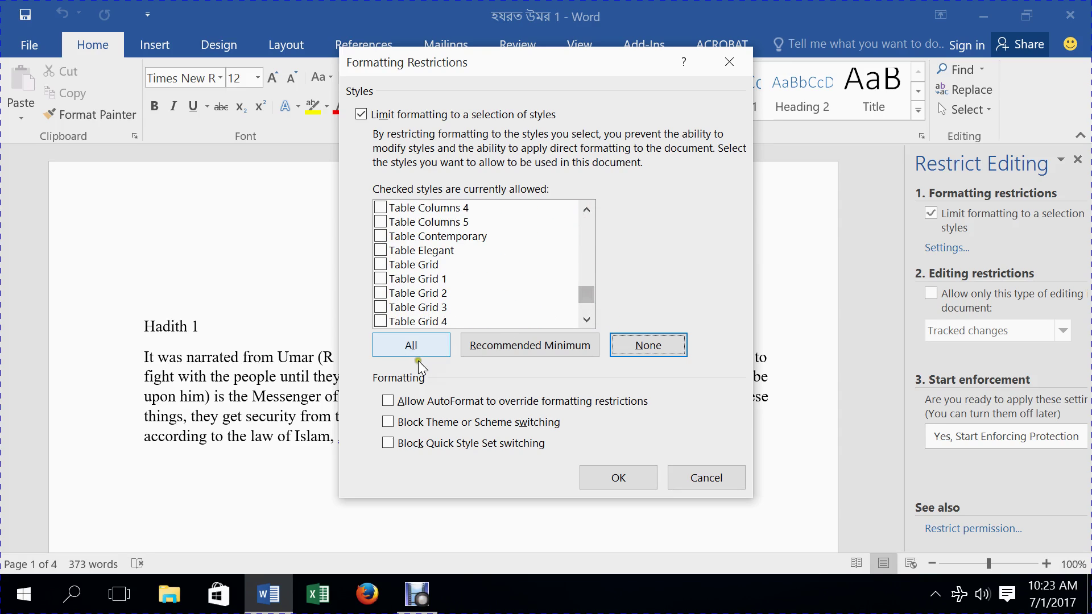
left_click(421, 344)
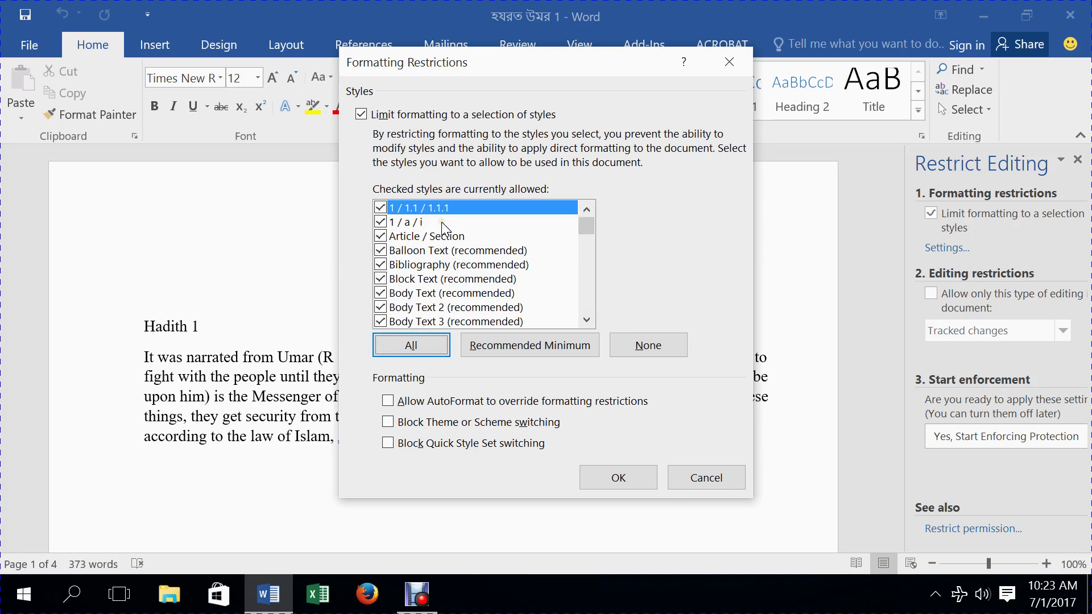
left_click(634, 484)
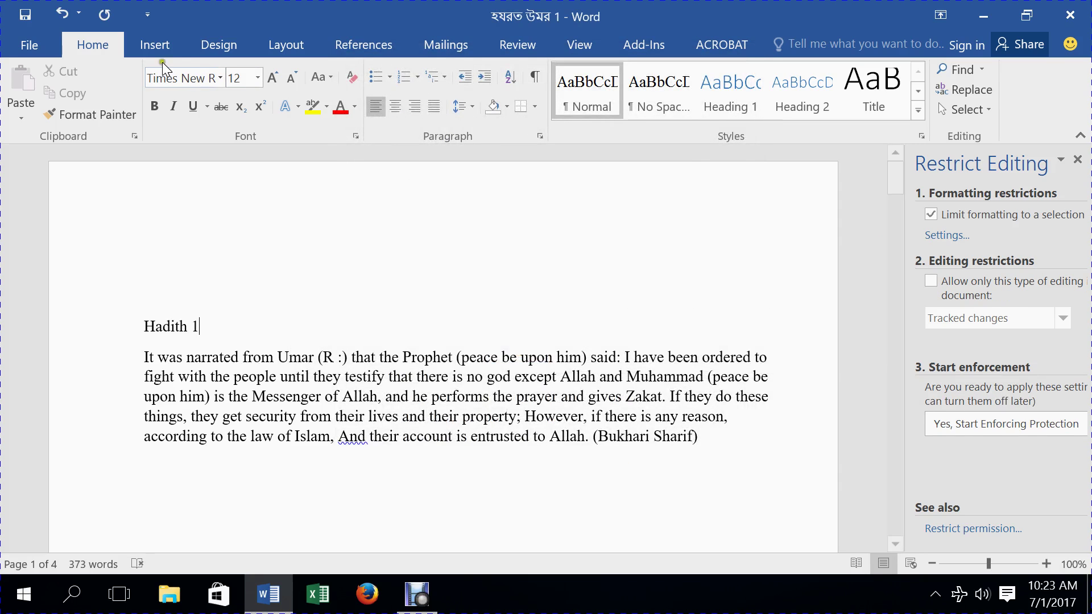
- Turn off limiting formatting to a selection of styles
left_click(148, 53)
left_click(98, 43)
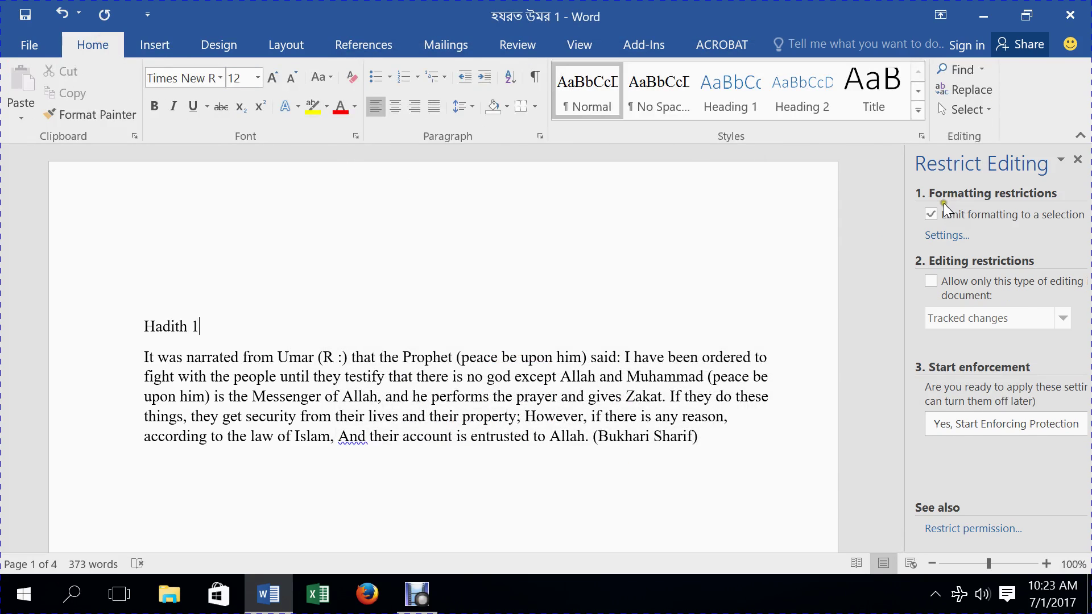
left_click(931, 213)
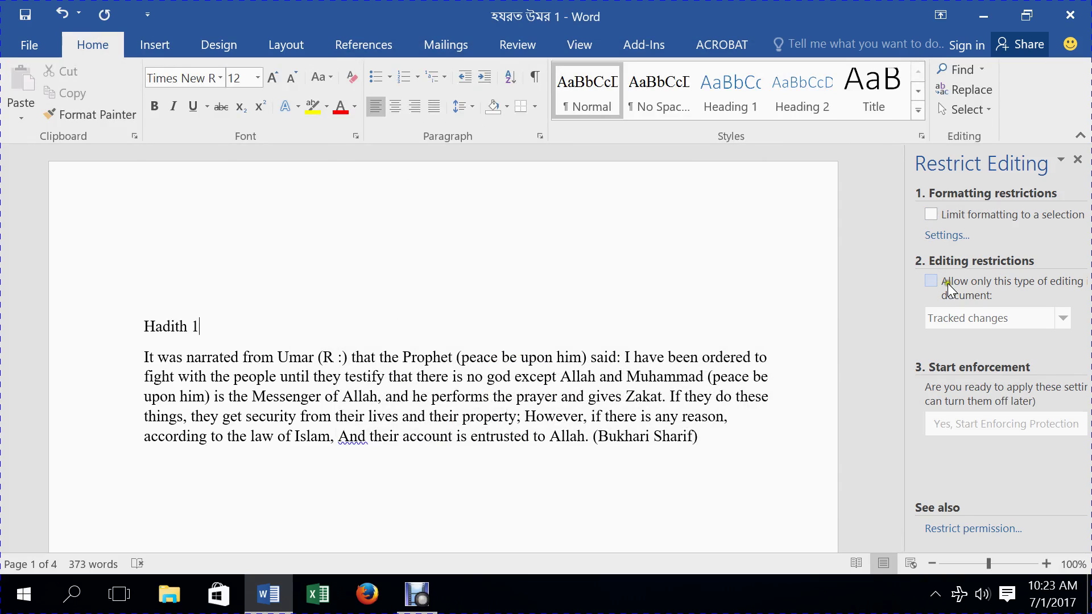